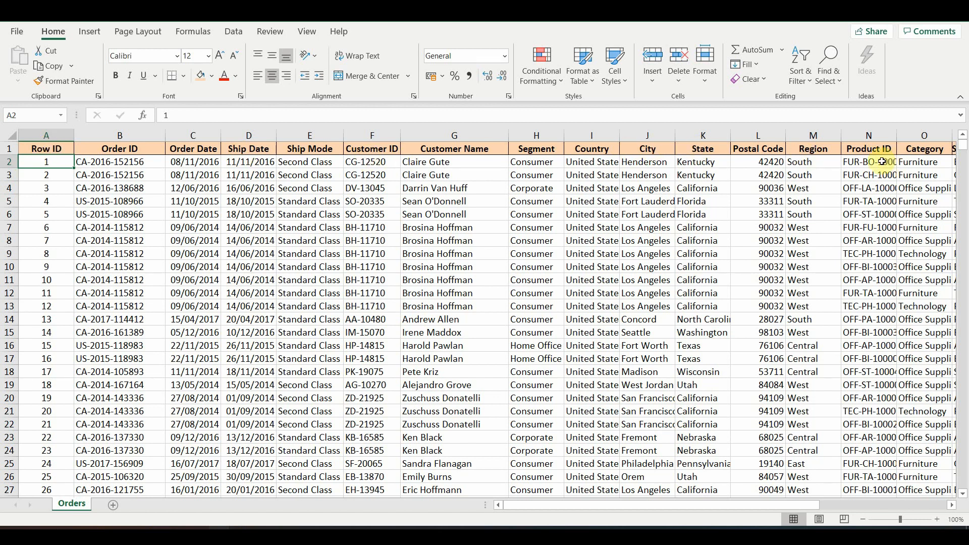
# Look over the order records column by column, including Customer Name, Row ID, Ship Date, Ship Mode, Product ID and Country.
pyautogui.click(434, 166)
pyautogui.moveTo(434, 168); pyautogui.dragTo(450, 426)
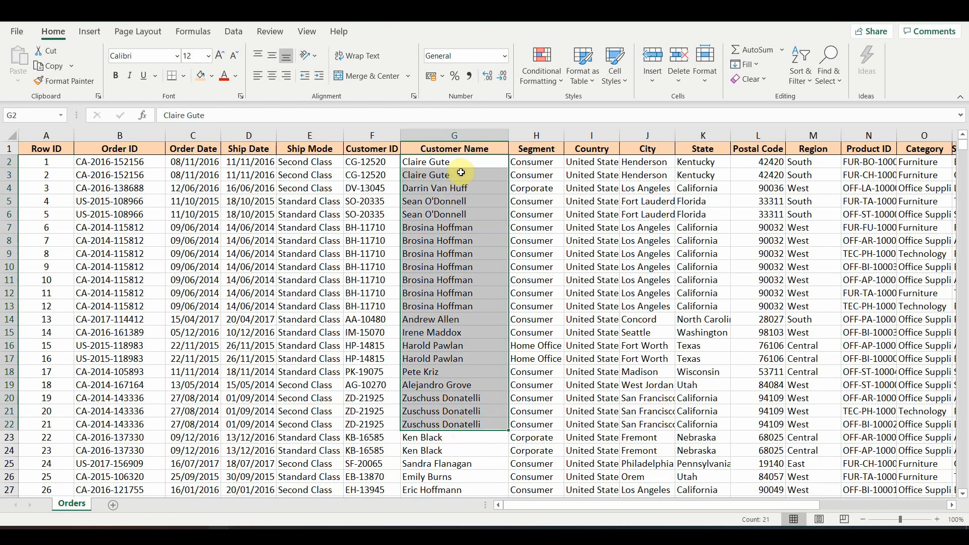
pyautogui.moveTo(460, 175); pyautogui.dragTo(458, 264)
pyautogui.moveTo(46, 173); pyautogui.dragTo(44, 241)
pyautogui.moveTo(244, 189); pyautogui.dragTo(246, 267)
pyautogui.moveTo(303, 216); pyautogui.dragTo(306, 263)
pyautogui.moveTo(869, 216); pyautogui.dragTo(881, 293)
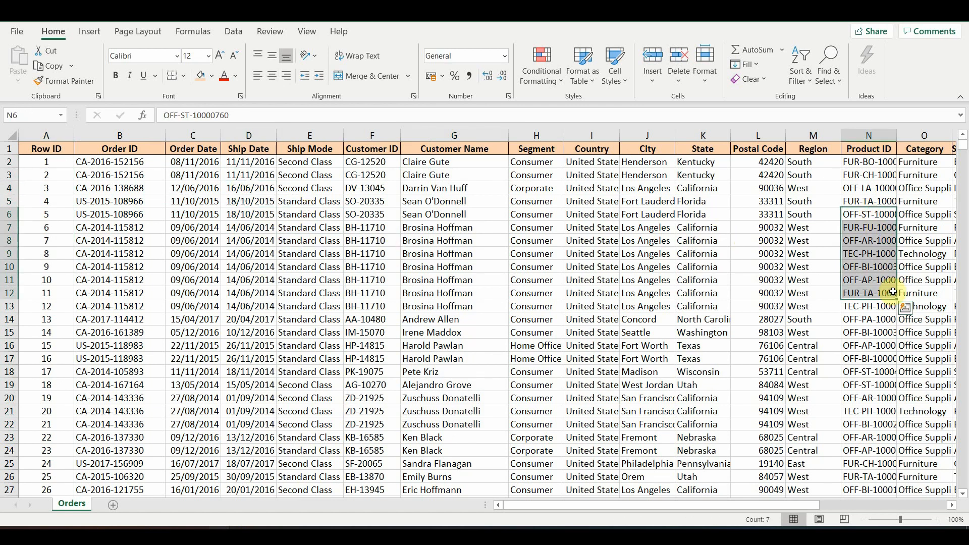
pyautogui.click(247, 233)
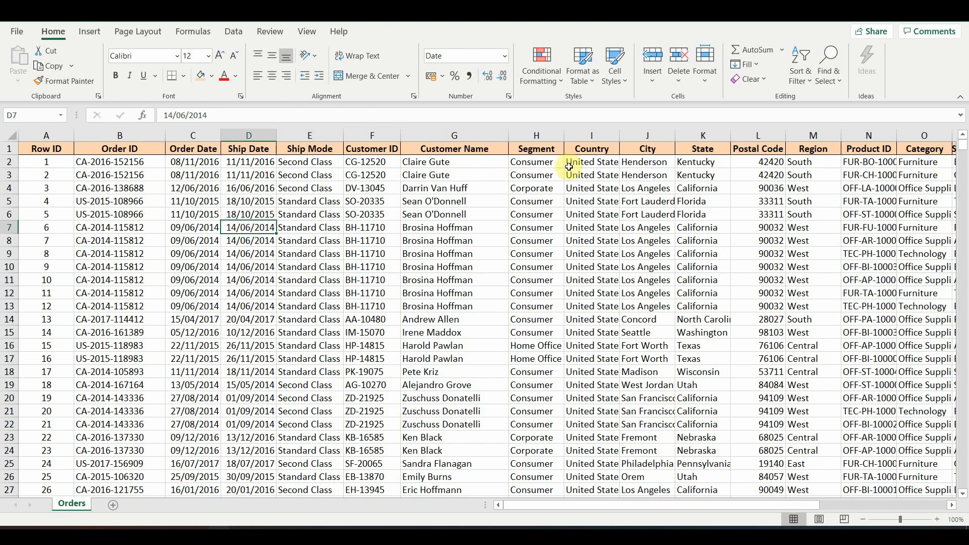
pyautogui.moveTo(475, 162); pyautogui.dragTo(462, 330)
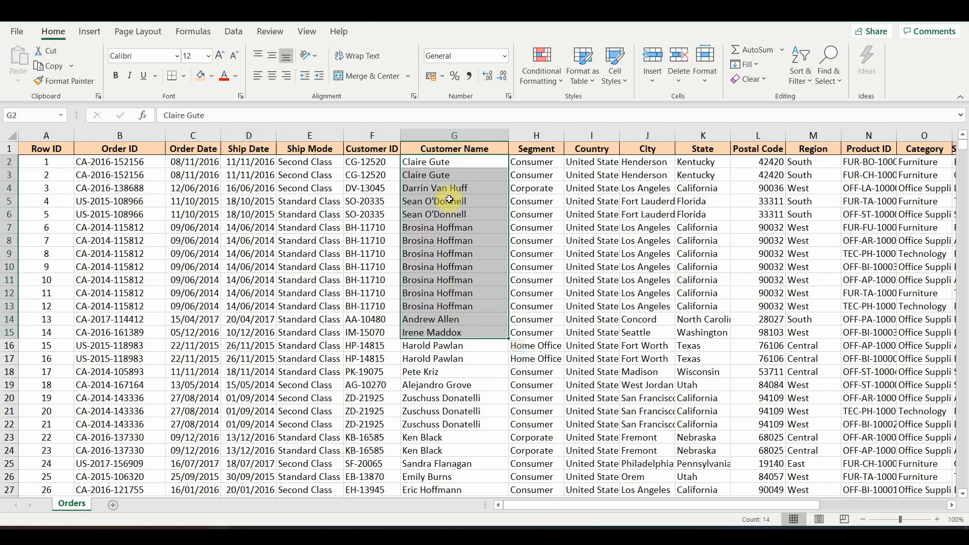
pyautogui.click(453, 163)
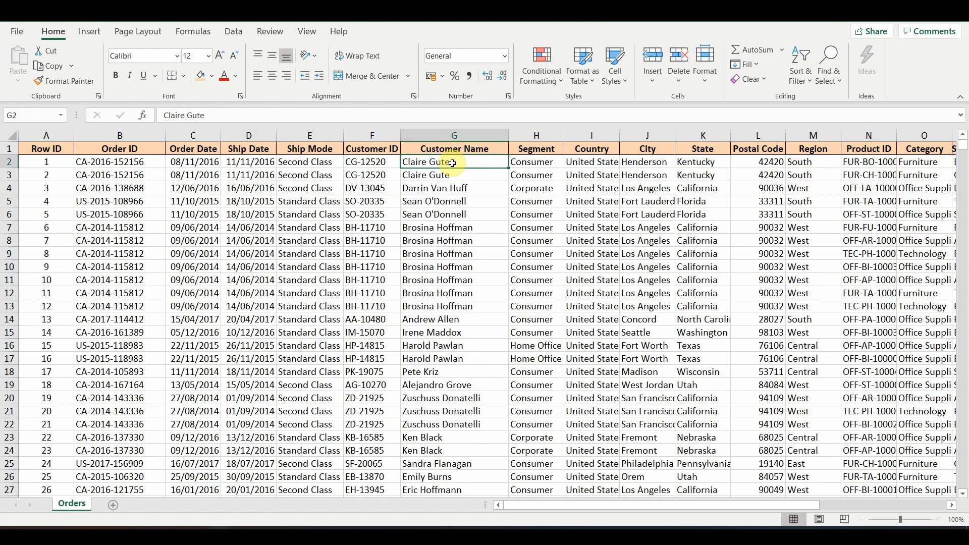
pyautogui.click(454, 135)
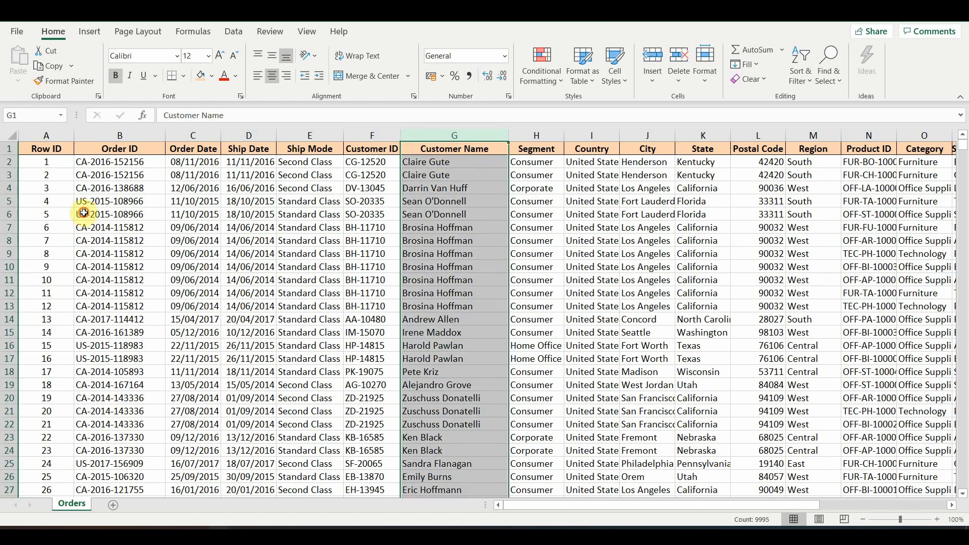
pyautogui.click(81, 212)
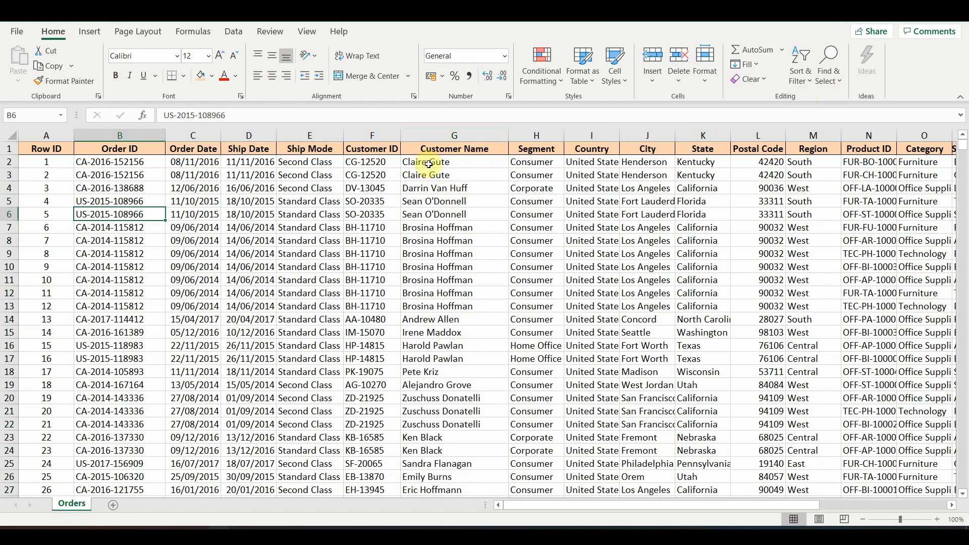
pyautogui.click(433, 135)
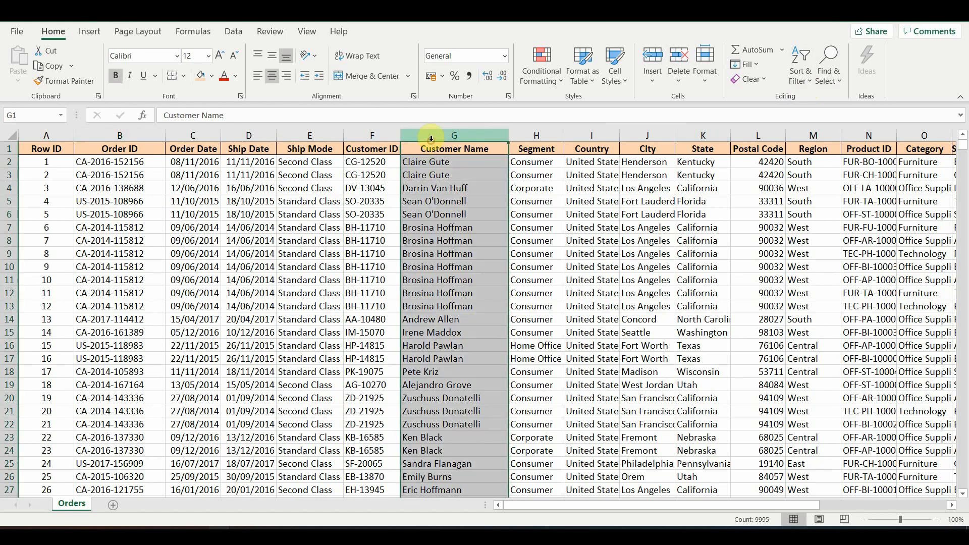
pyautogui.click(447, 230)
pyautogui.click(575, 163)
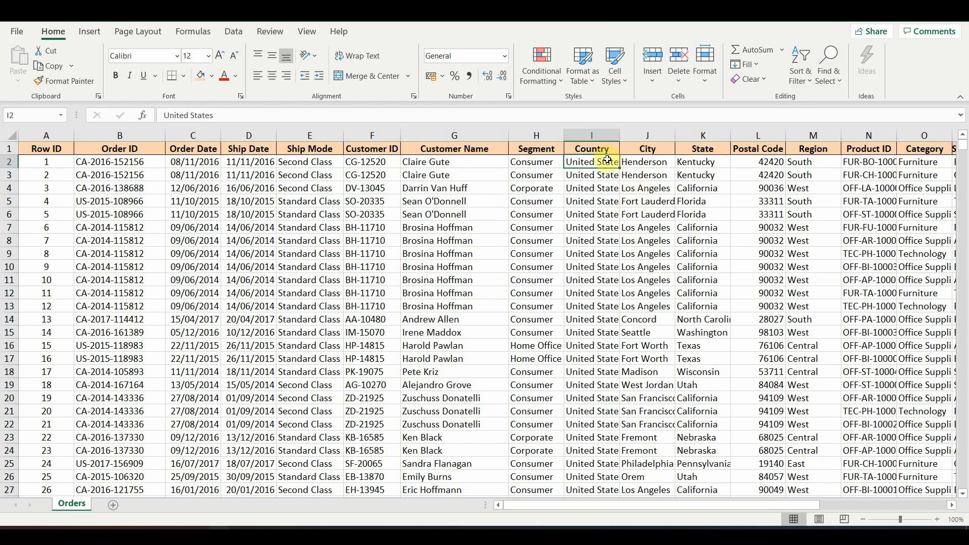
pyautogui.click(639, 132)
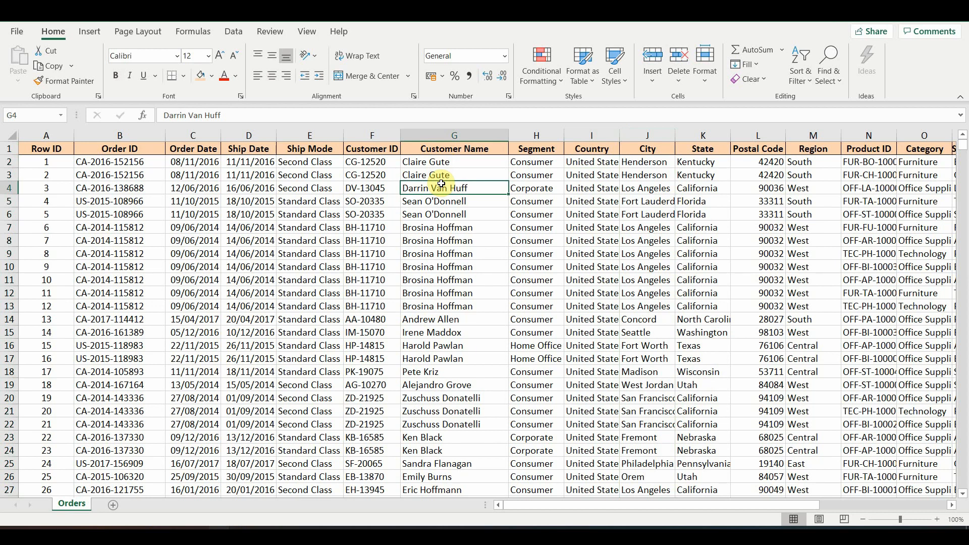
pyautogui.click(443, 173)
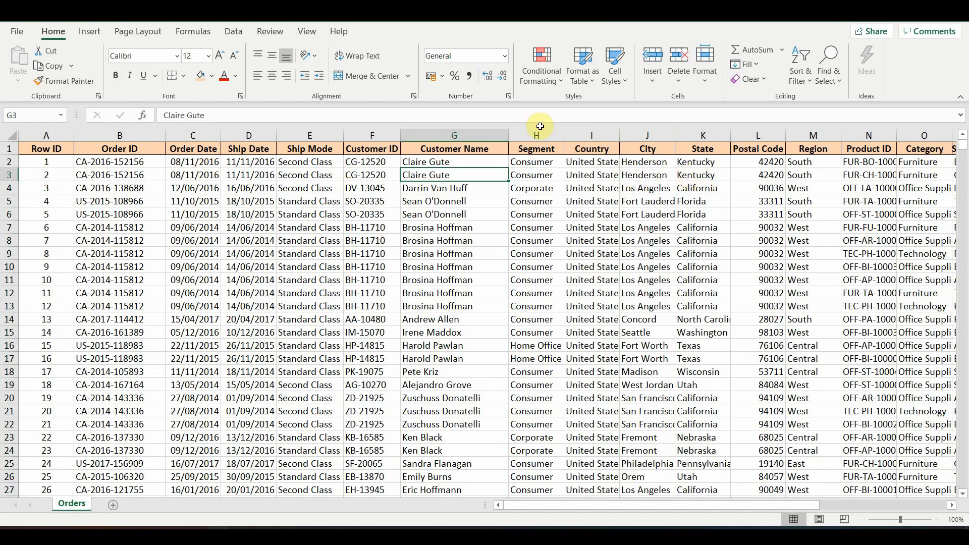
# Sort only the Customer Name column A to Z, continuing with the current selection.
pyautogui.click(479, 132)
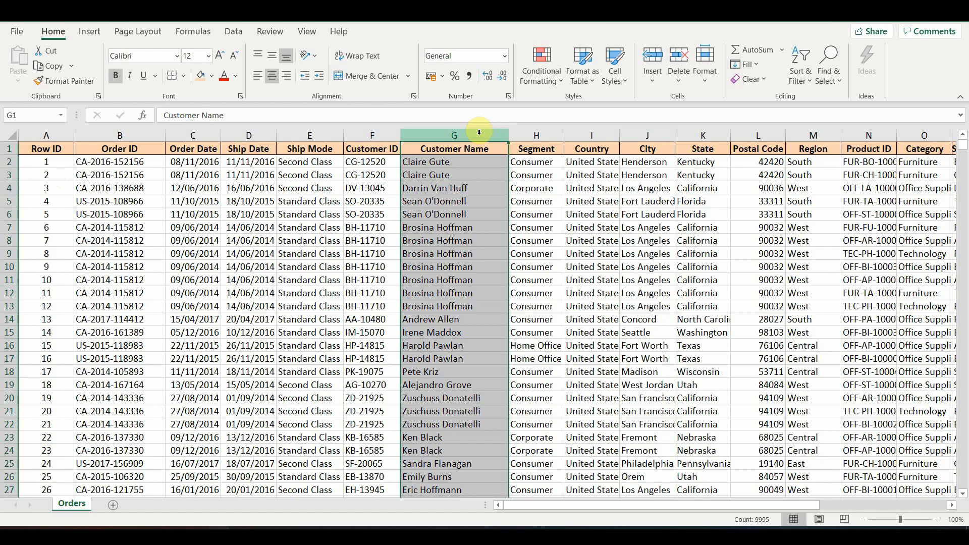
pyautogui.click(800, 88)
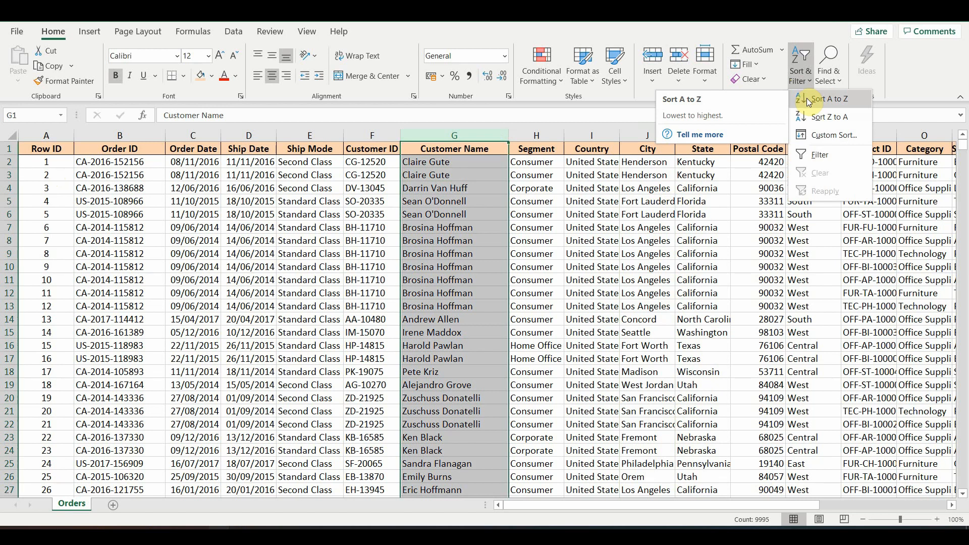
pyautogui.click(806, 98)
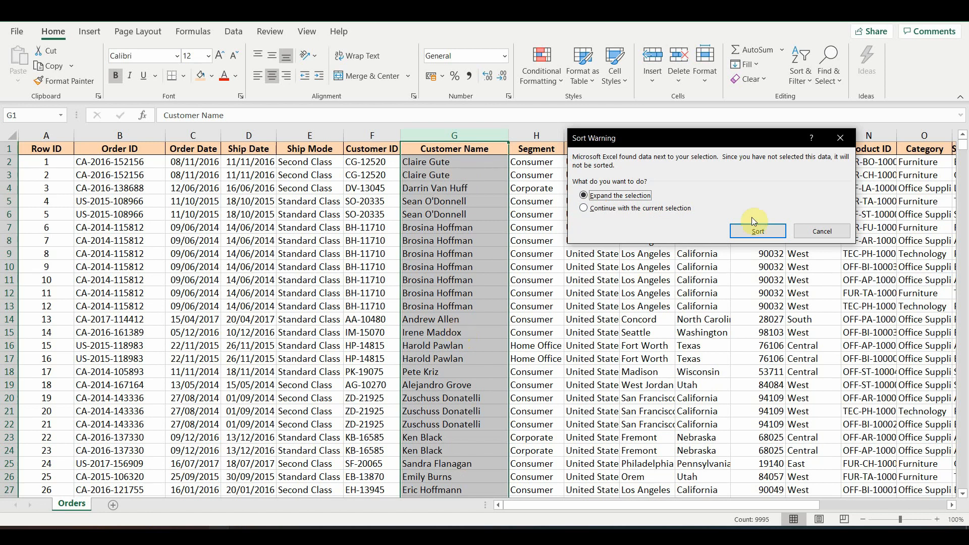
pyautogui.click(667, 209)
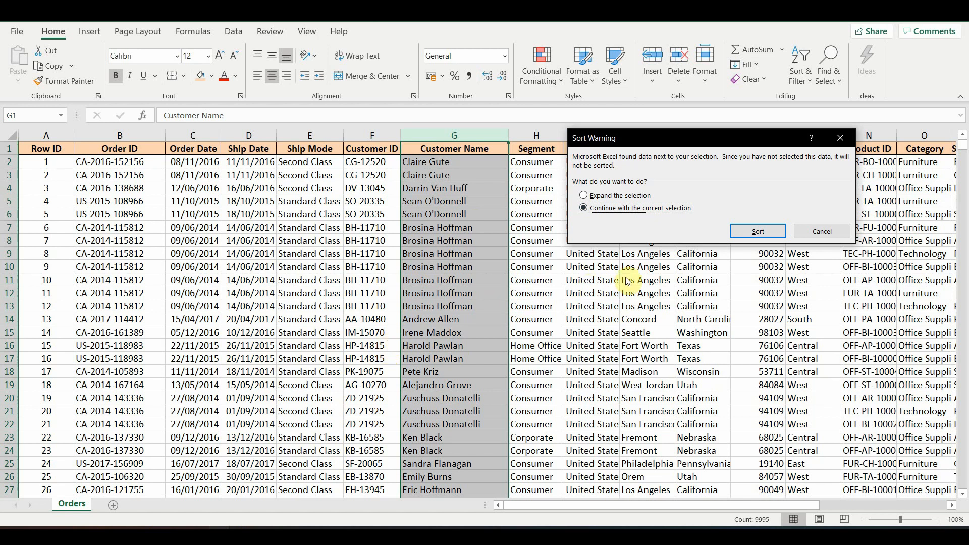
pyautogui.click(770, 233)
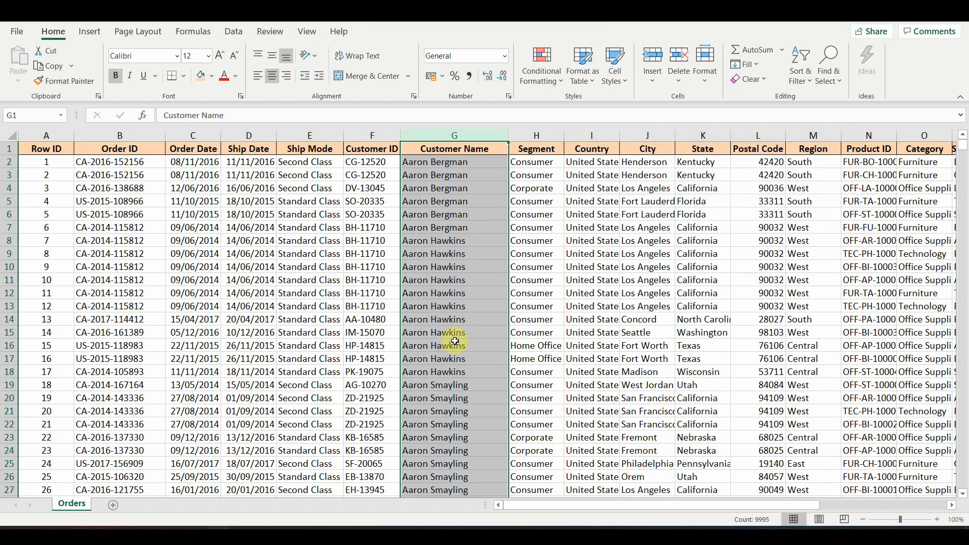
# Compare the customer IDs with the names in rows 16 and 17, and undo the name-only sort.
pyautogui.click(370, 362)
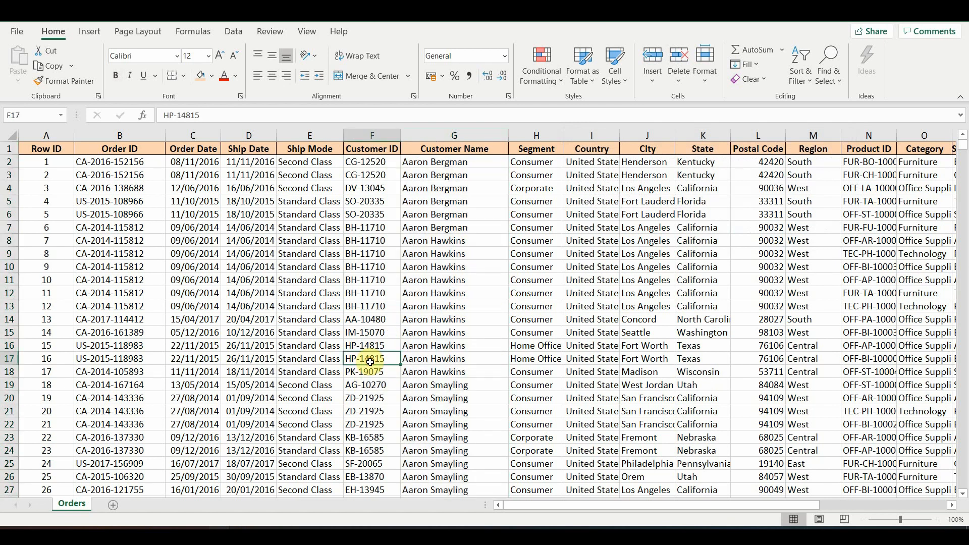
pyautogui.moveTo(361, 345); pyautogui.dragTo(370, 358)
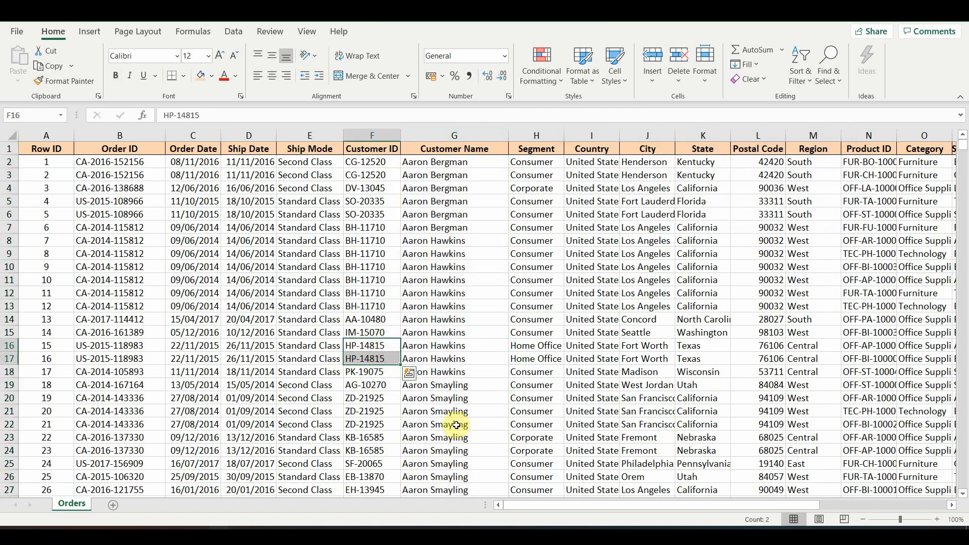
pyautogui.click(457, 346)
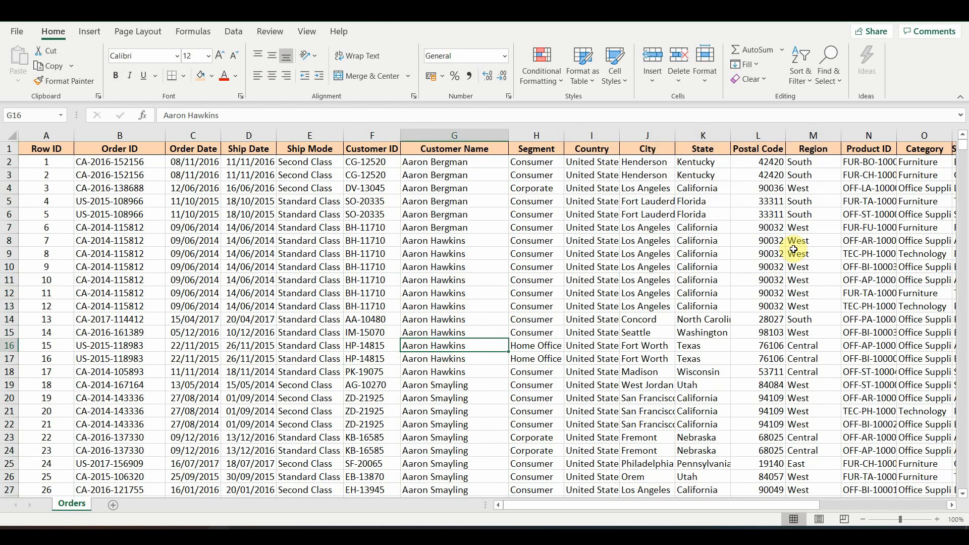
pyautogui.hotkey('ctrl', 'z')
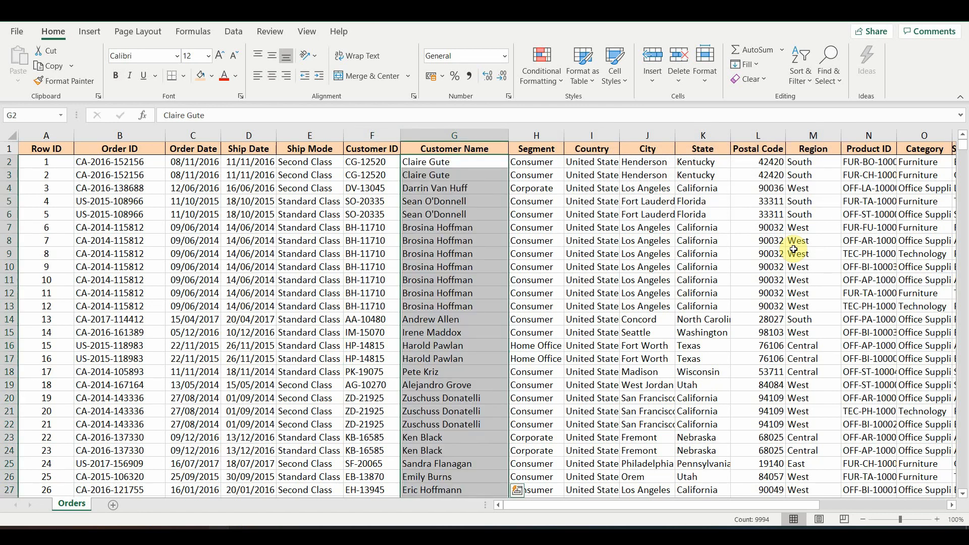
# Sort the Customer Name column A to Z with the selection expanded to the adjoining data.
pyautogui.click(805, 86)
pyautogui.click(807, 103)
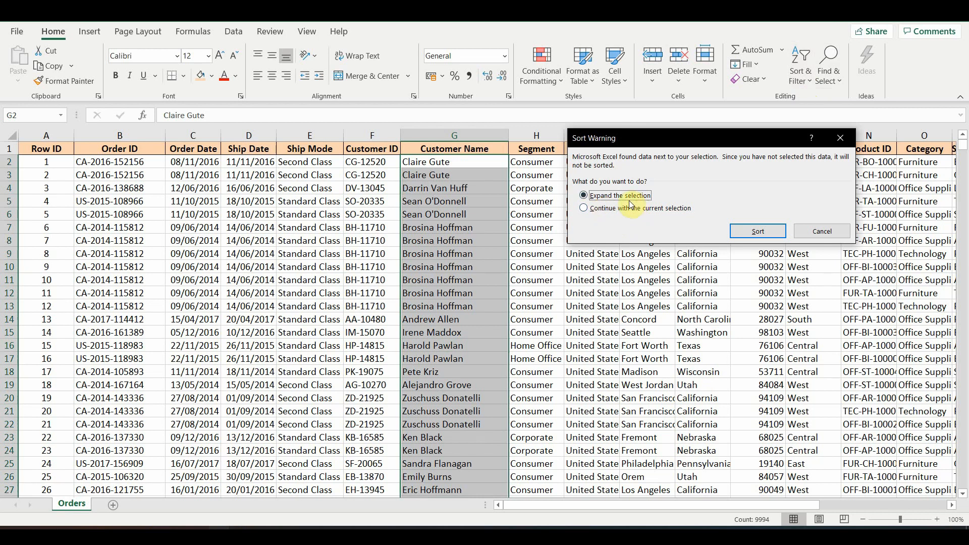
pyautogui.click(776, 235)
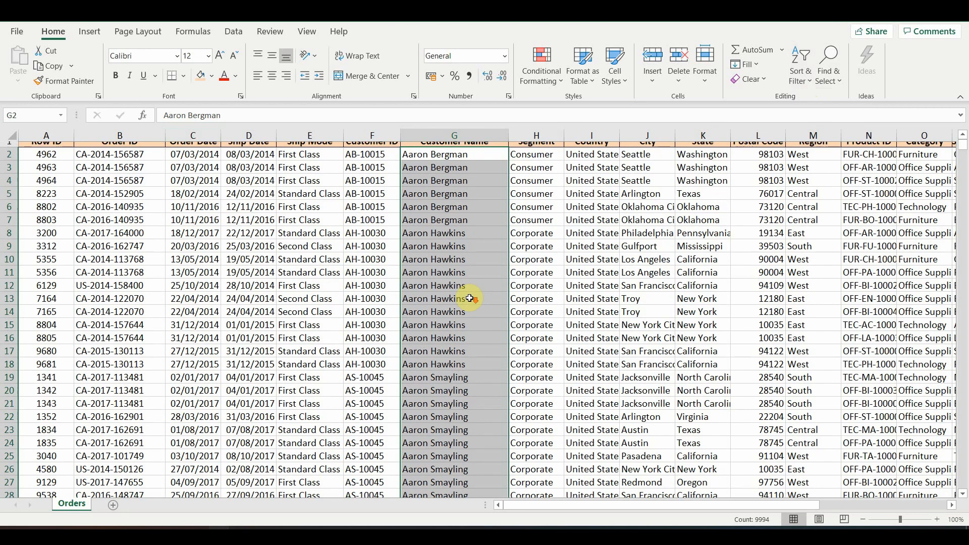
# Examine the sorted records to check that names, customer IDs and order details stay matched.
pyautogui.scroll(-7, 469, 297)
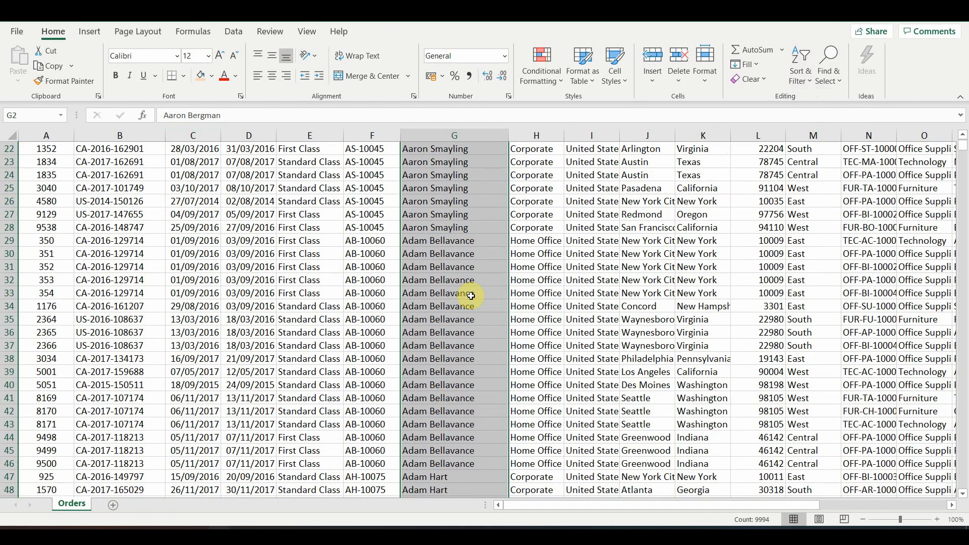
pyautogui.scroll(-1, 471, 296)
pyautogui.scroll(3, 470, 296)
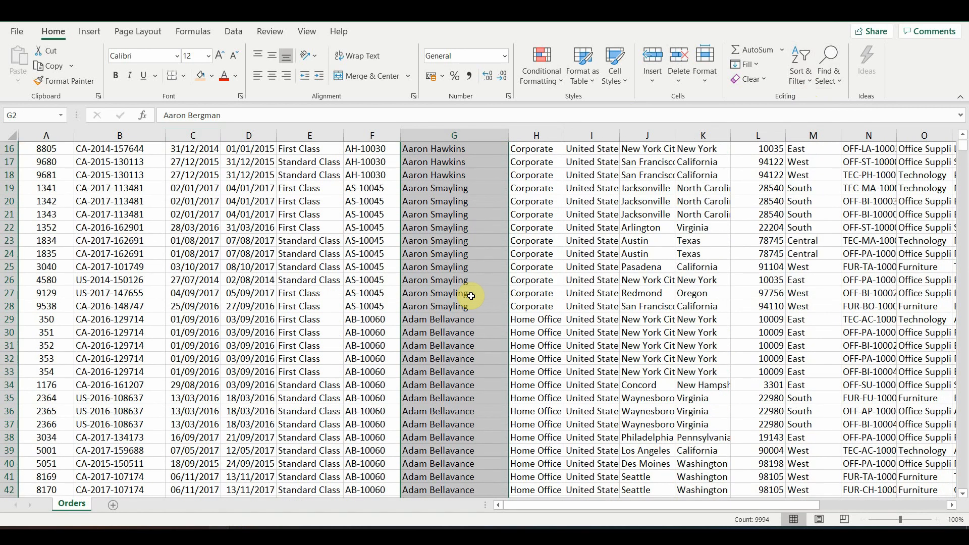
pyautogui.scroll(-6, 471, 296)
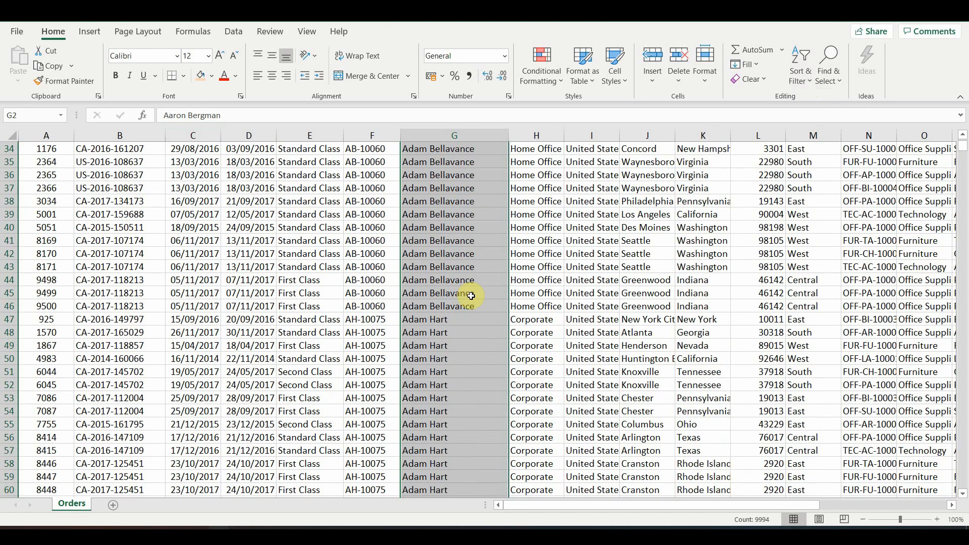
pyautogui.scroll(-20, 471, 296)
pyautogui.click(471, 296)
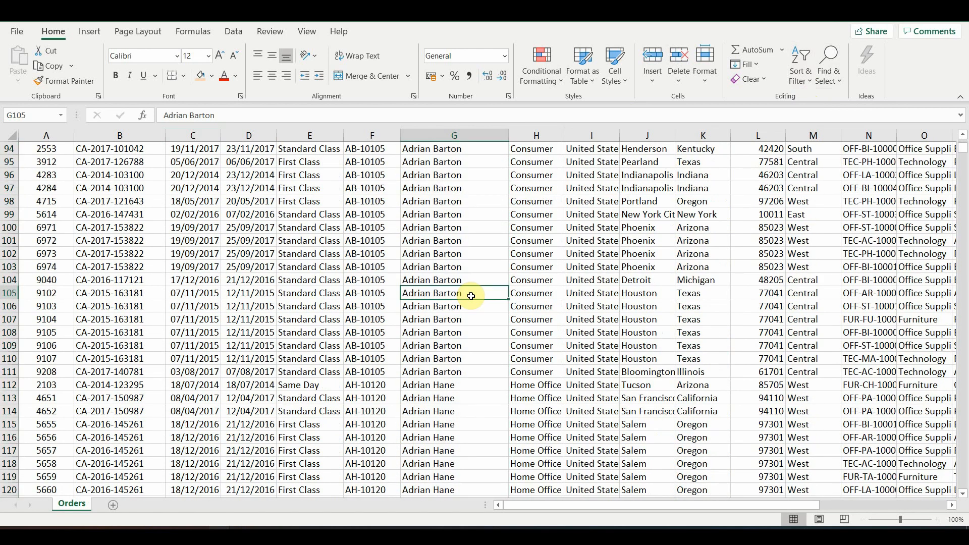
pyautogui.scroll(-8, 471, 296)
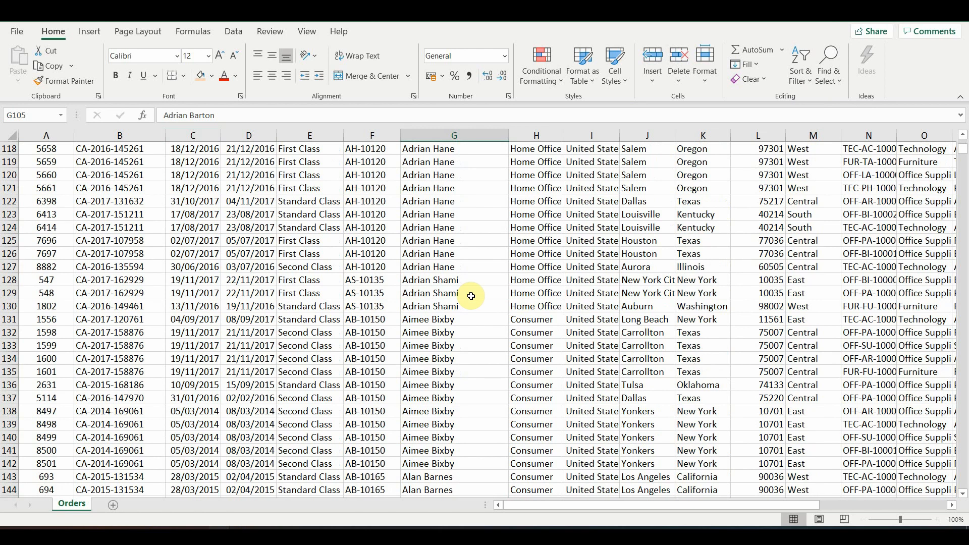
pyautogui.scroll(-4, 471, 296)
pyautogui.scroll(20, 471, 296)
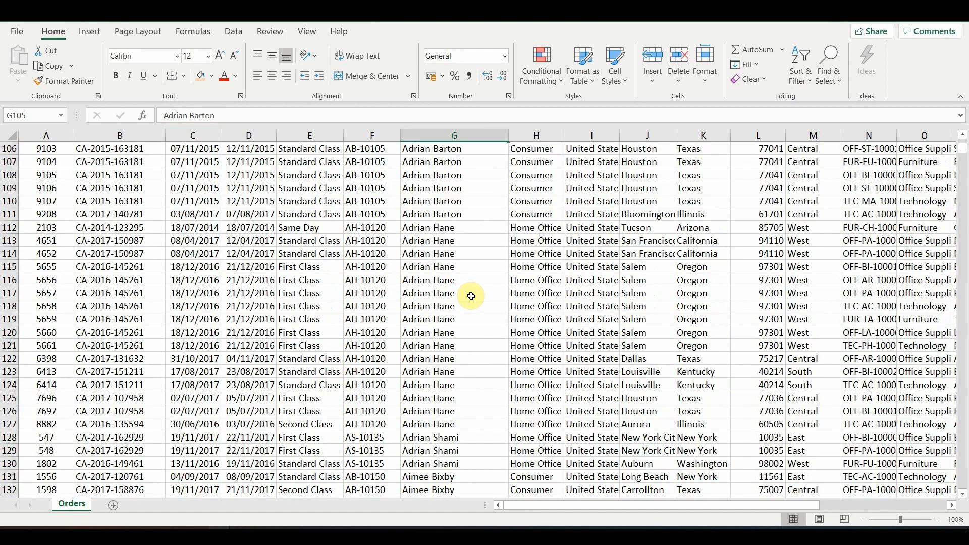
pyautogui.scroll(18, 471, 296)
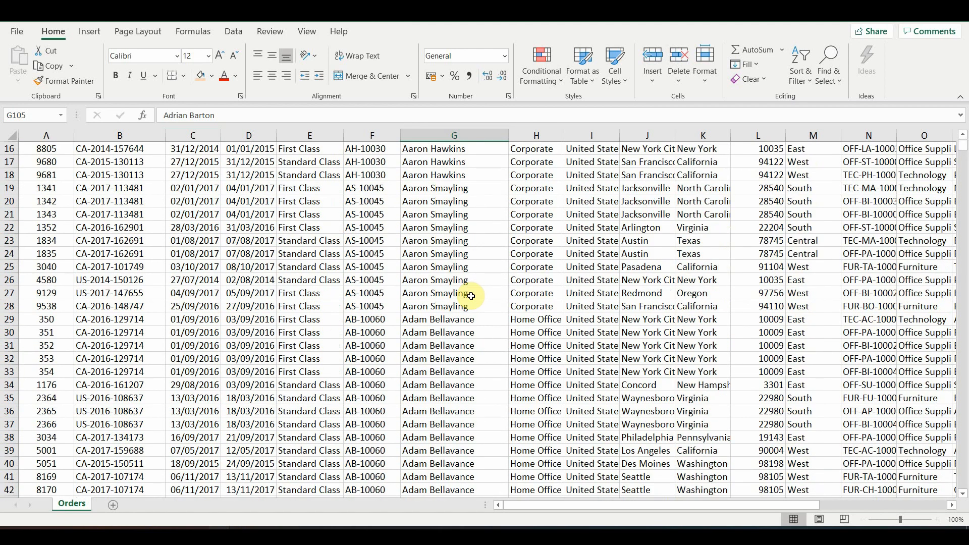
# Find all entries in the Customer ID column containing the chosen customer's ID number, and check the names beside them.
pyautogui.click(834, 68)
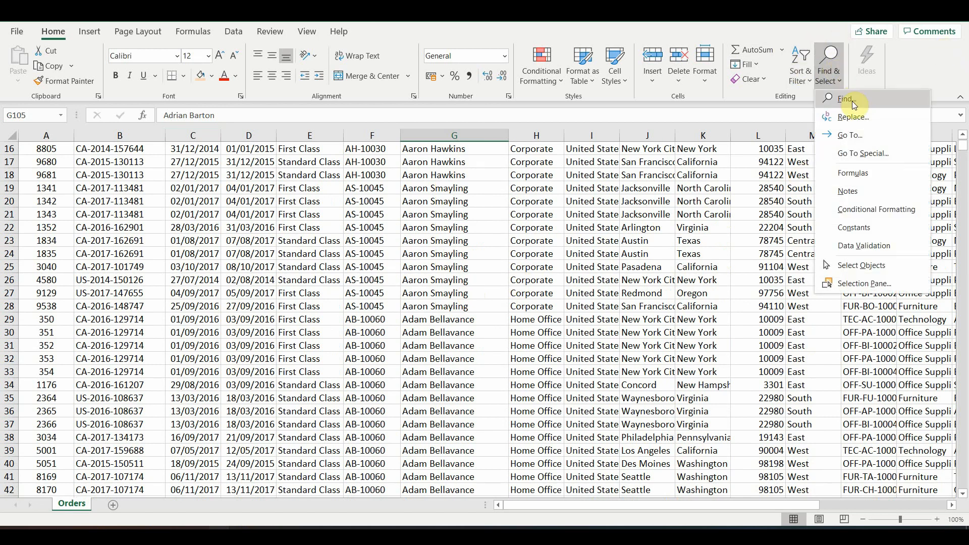
pyautogui.click(854, 101)
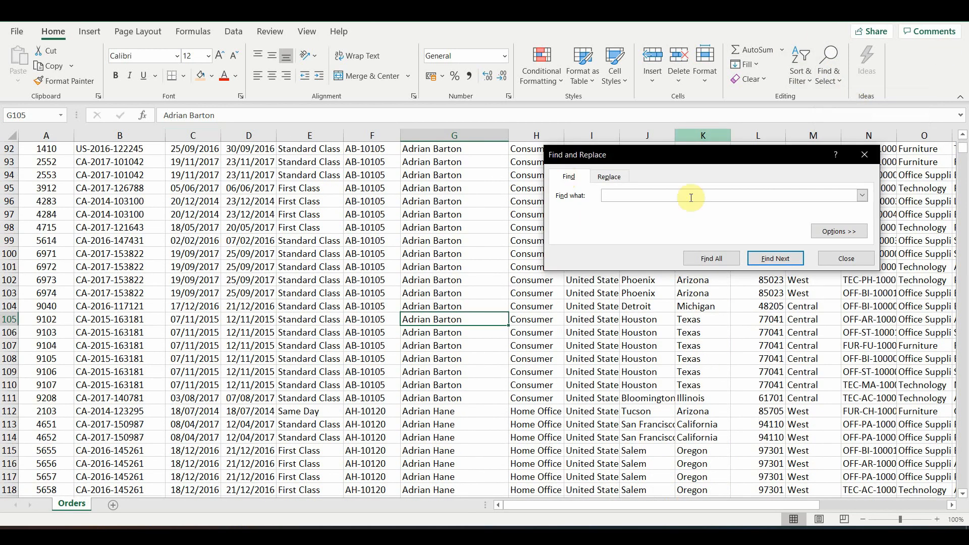
pyautogui.write('14815')
pyautogui.click(378, 134)
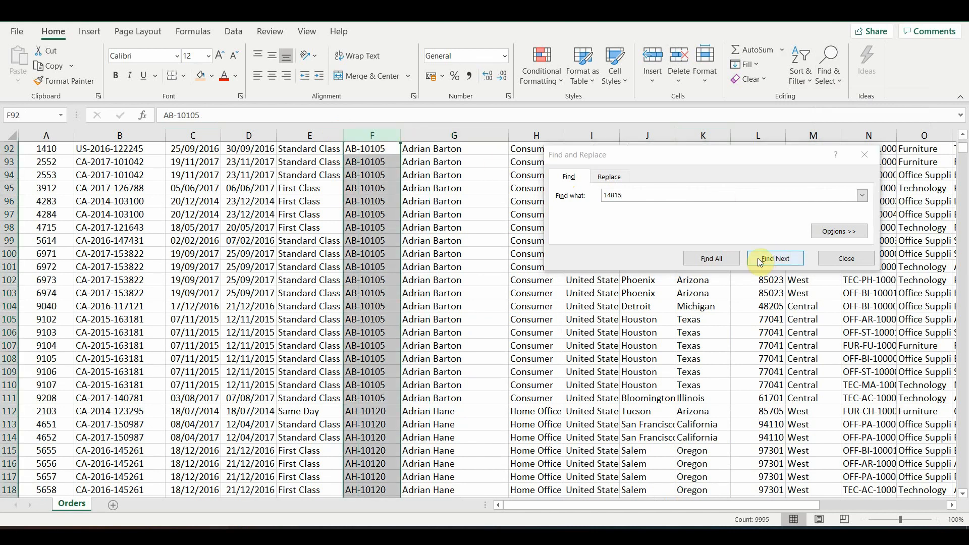
pyautogui.click(733, 258)
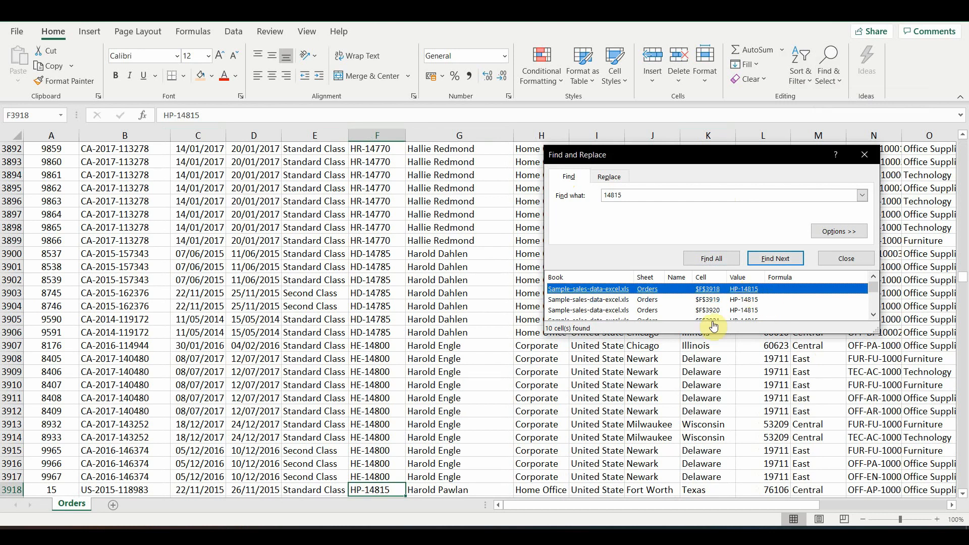
pyautogui.scroll(-1, 512, 423)
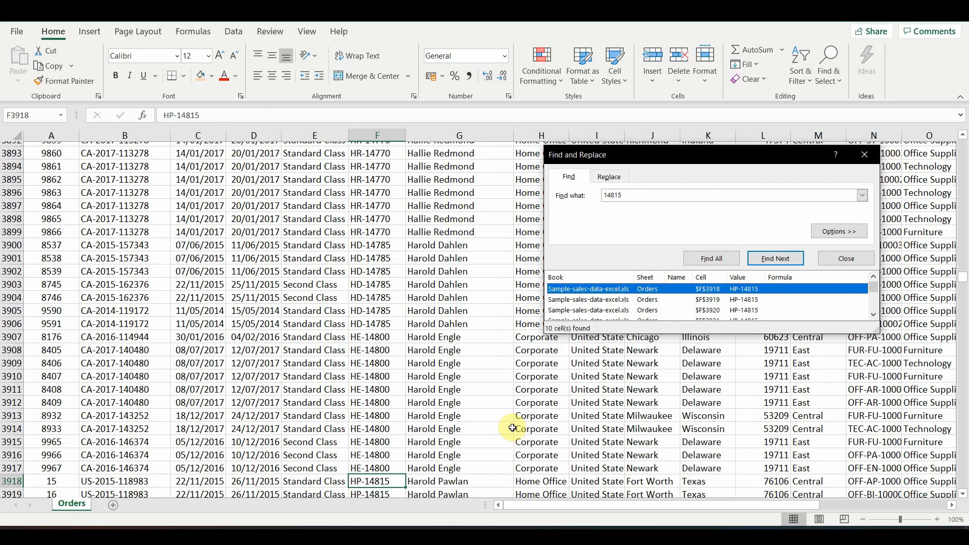
pyautogui.moveTo(392, 450); pyautogui.dragTo(436, 459)
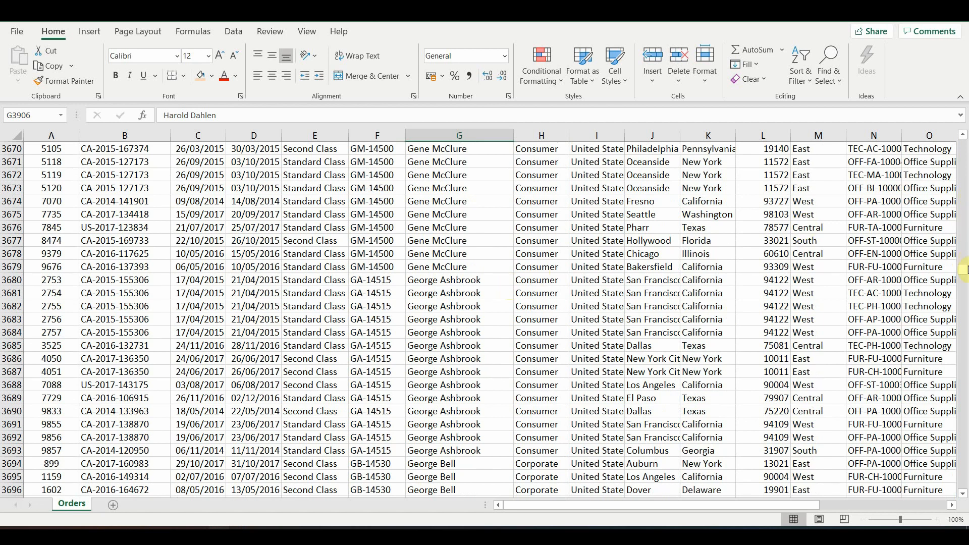
# Sort the State column Z to A with the selection expanded to the adjoining data.
pyautogui.moveTo(964, 275); pyautogui.dragTo(964, 143)
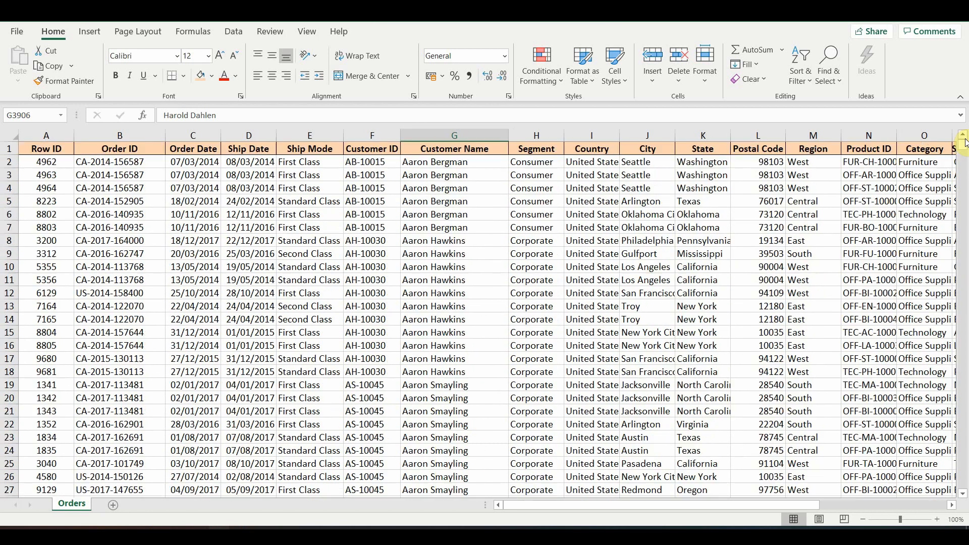
pyautogui.click(706, 137)
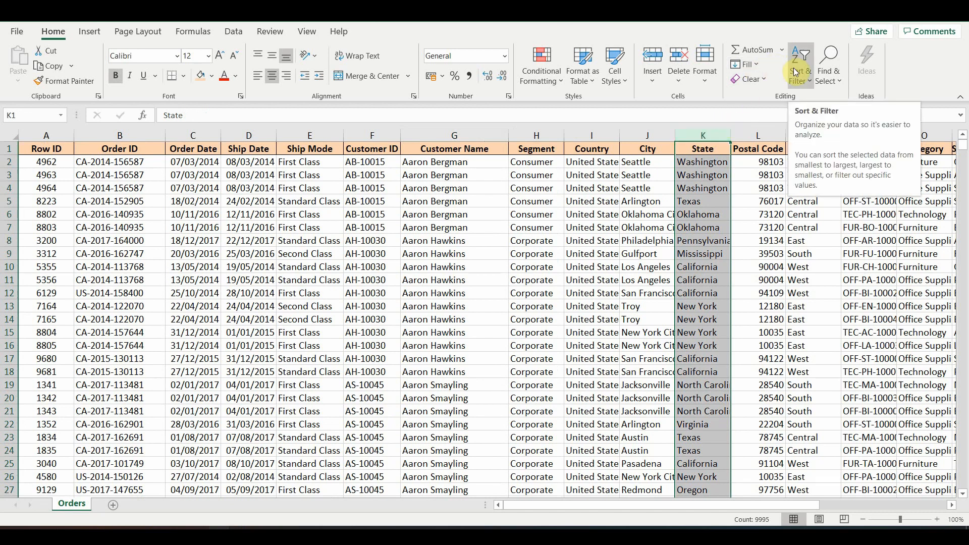
pyautogui.click(801, 82)
pyautogui.click(827, 118)
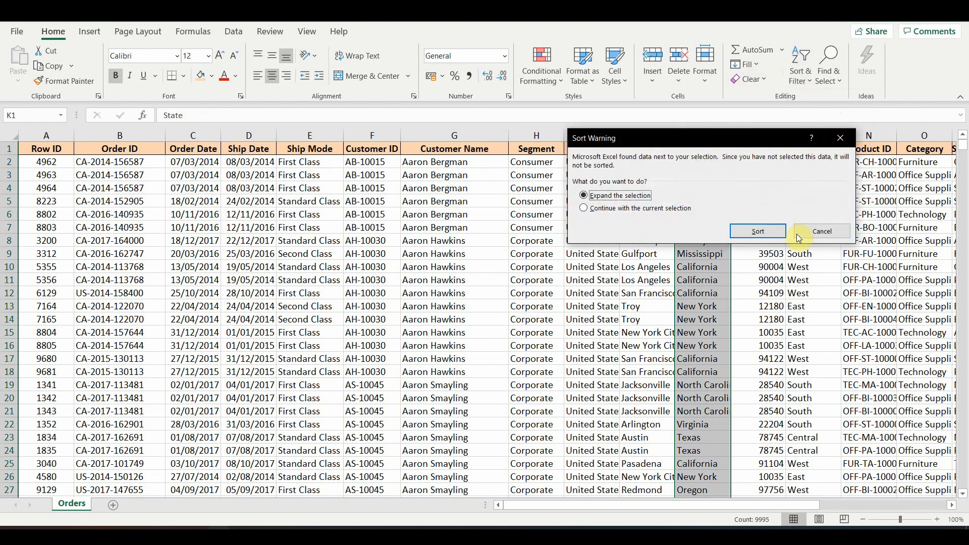
pyautogui.click(780, 234)
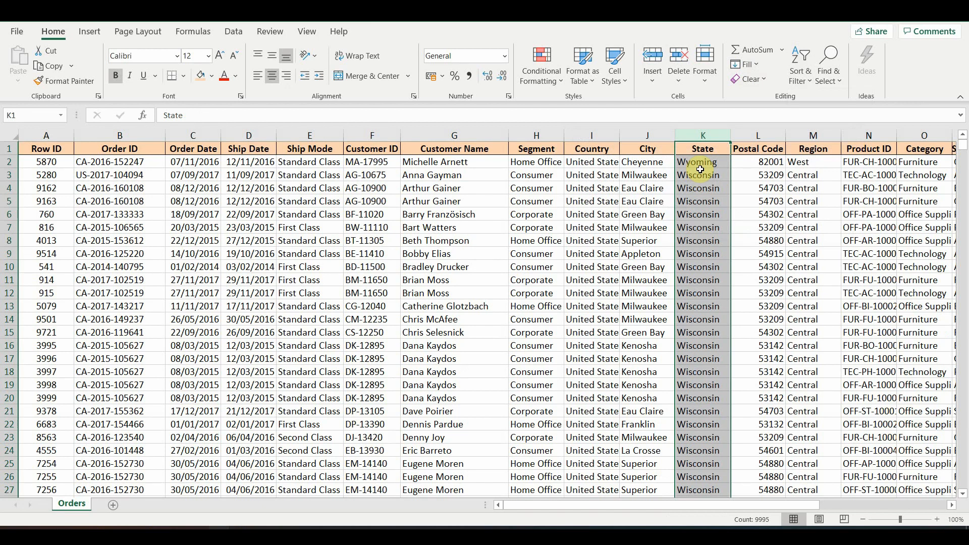
# Examine the State column down the sorted records to check the reverse alphabetical order of the states.
pyautogui.scroll(-20, 697, 297)
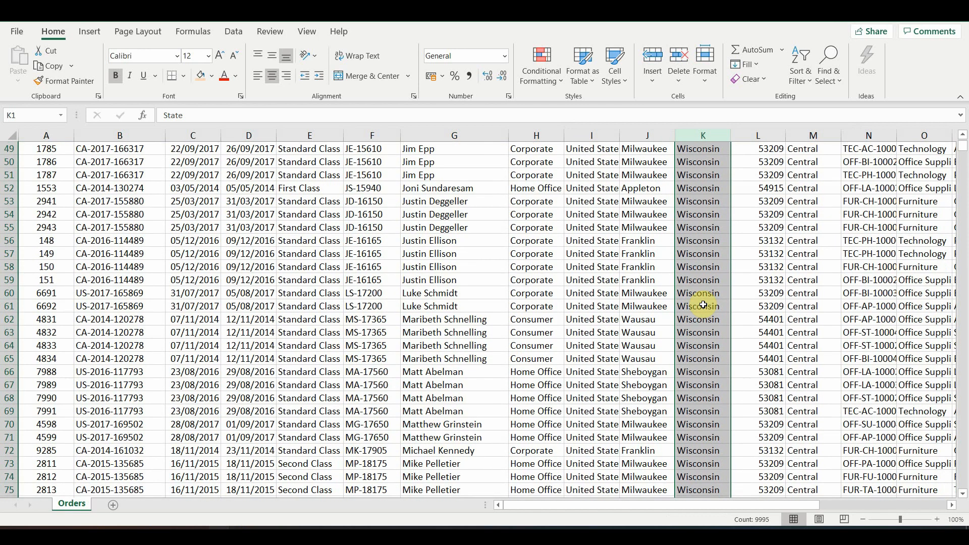
pyautogui.moveTo(964, 156); pyautogui.dragTo(965, 218)
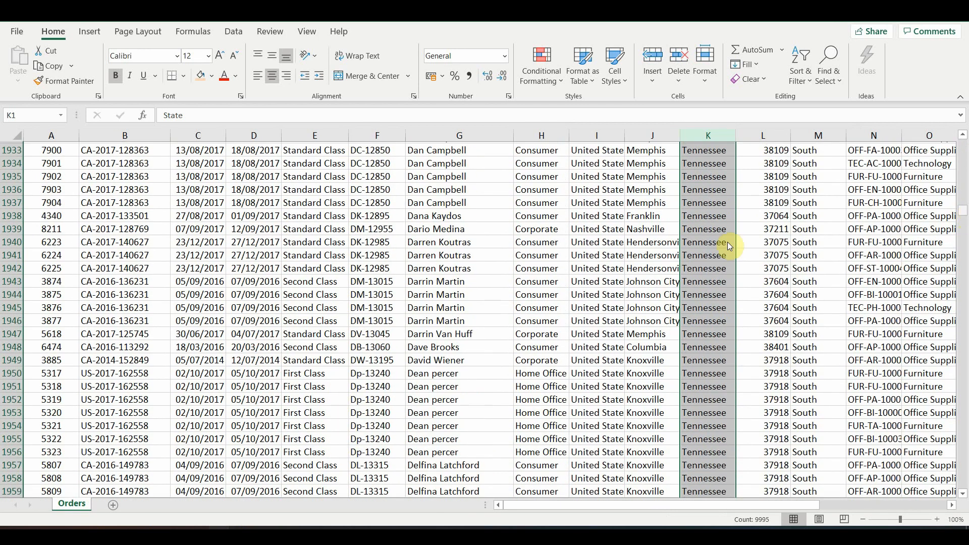
pyautogui.scroll(20, 730, 246)
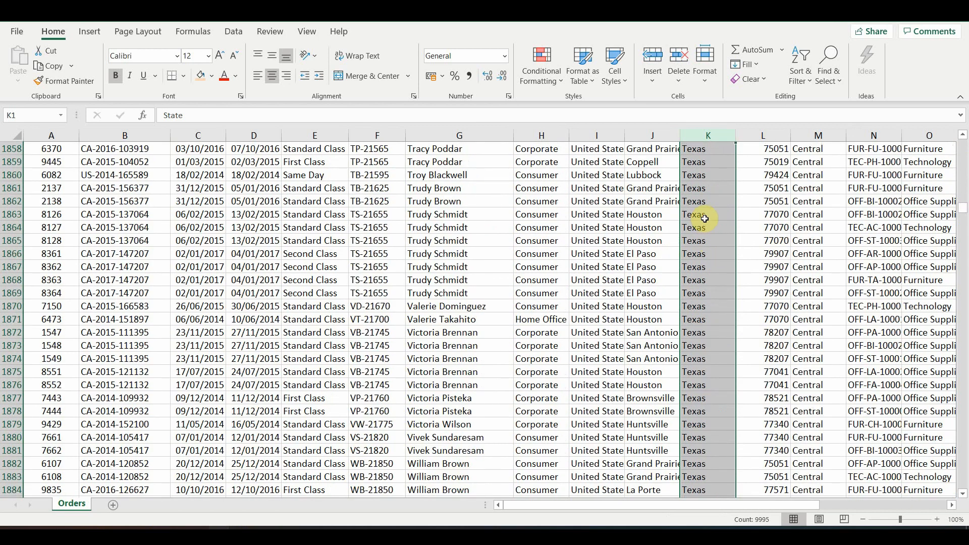
pyautogui.scroll(2, 700, 292)
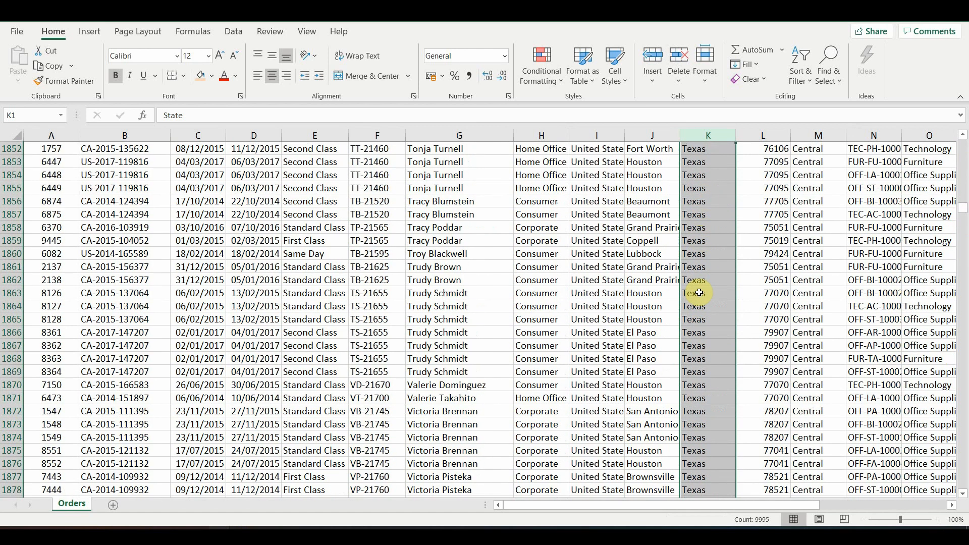
pyautogui.moveTo(697, 252); pyautogui.dragTo(111, 387)
pyautogui.moveTo(963, 212); pyautogui.dragTo(963, 206)
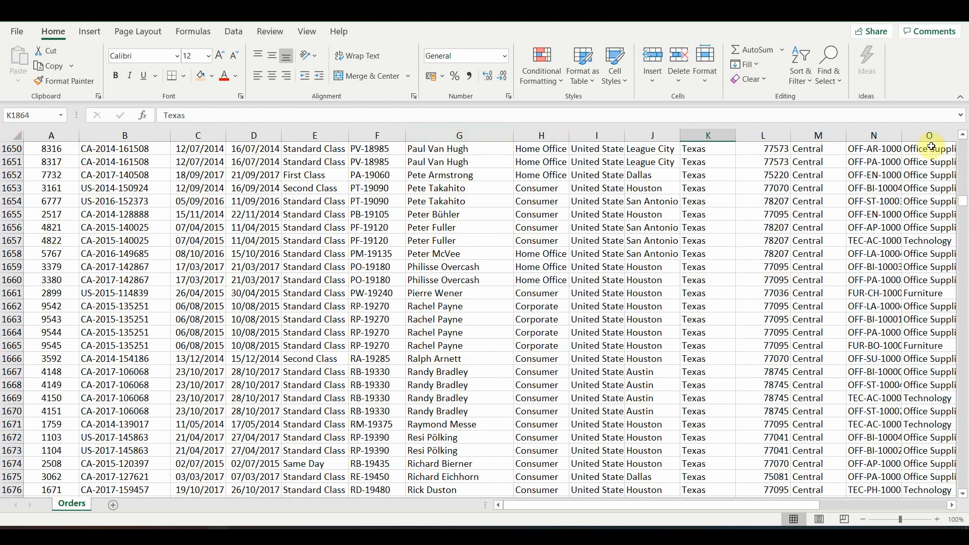
# Inspect the segment, date, row ID and customer ID cells in rows 1650 to 1653 without the column headers in view.
pyautogui.click(527, 152)
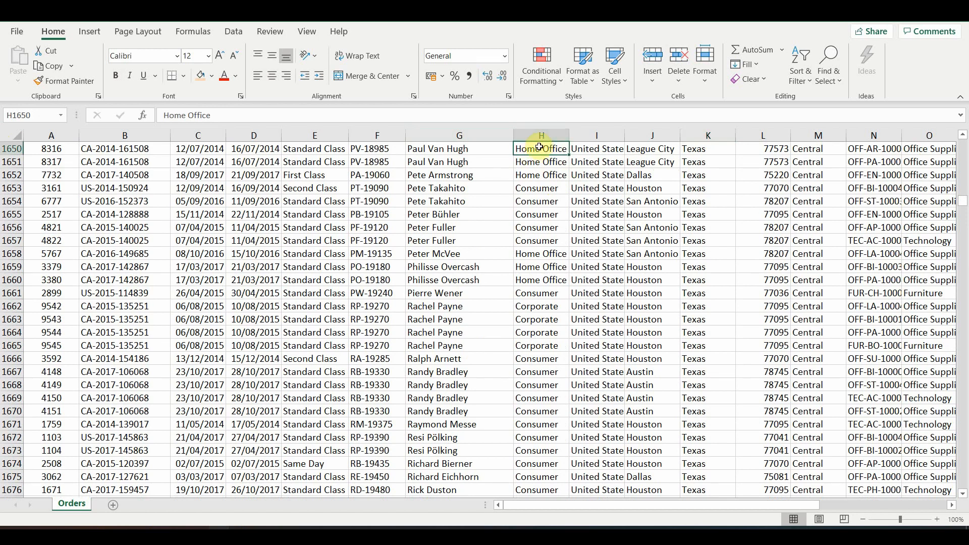
pyautogui.click(215, 167)
pyautogui.click(251, 173)
pyautogui.click(206, 174)
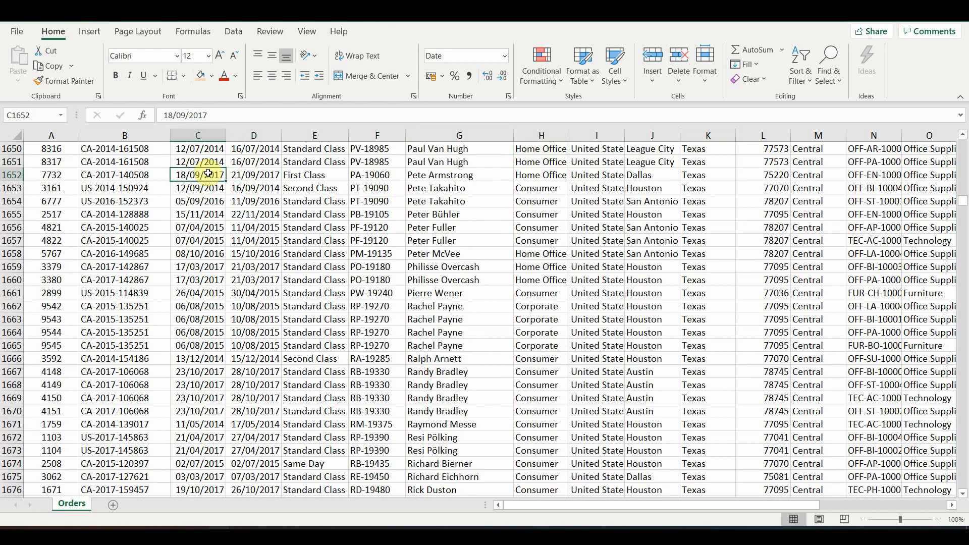
pyautogui.click(64, 194)
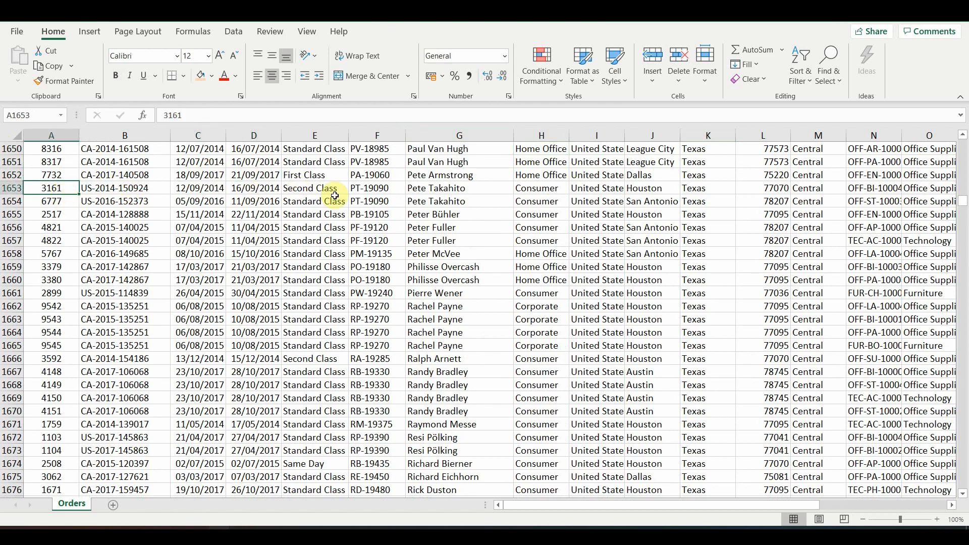
pyautogui.click(376, 190)
pyautogui.press('Home')
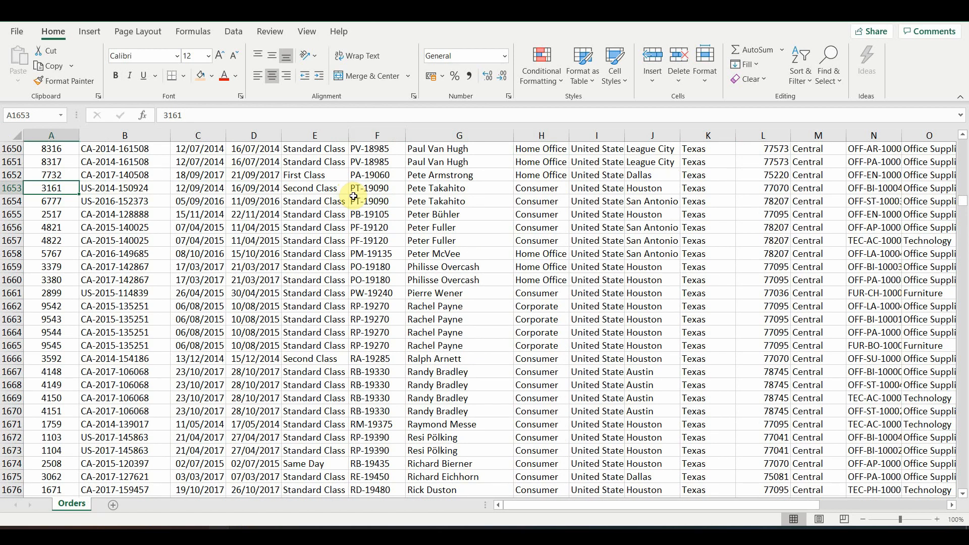
# Freeze the top row of the Orders sheet so the column headers stay in view.
pyautogui.scroll(8, 354, 197)
pyautogui.moveTo(965, 207); pyautogui.dragTo(965, 150)
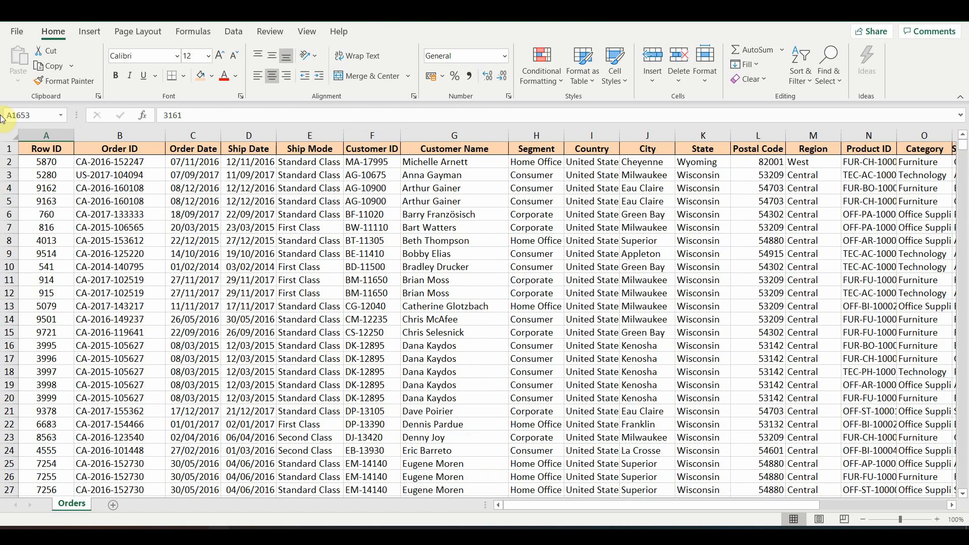
pyautogui.click(3, 147)
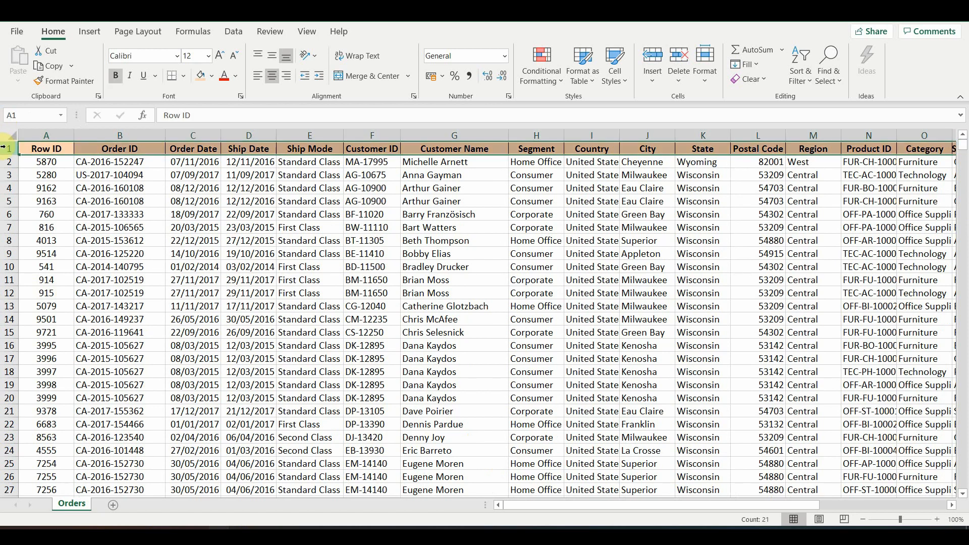
pyautogui.click(306, 33)
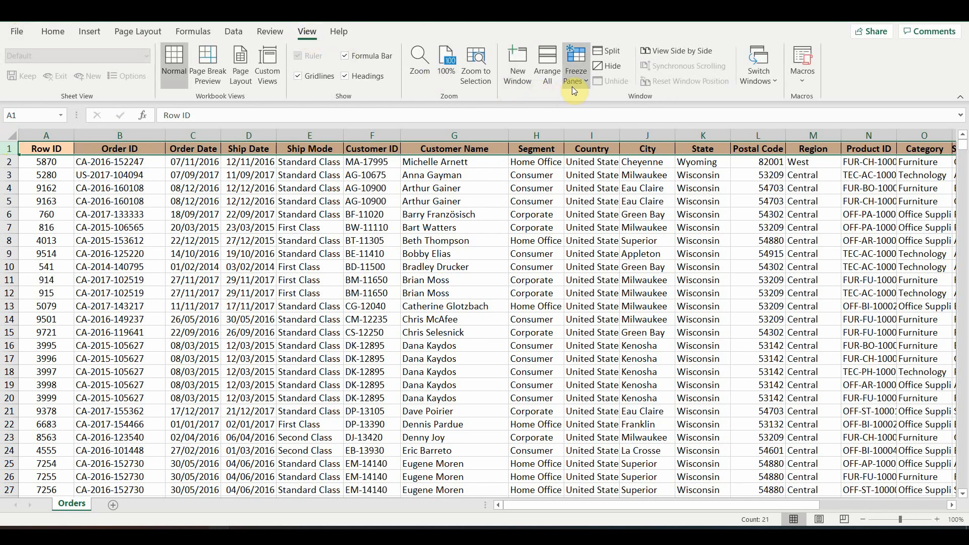
pyautogui.click(578, 74)
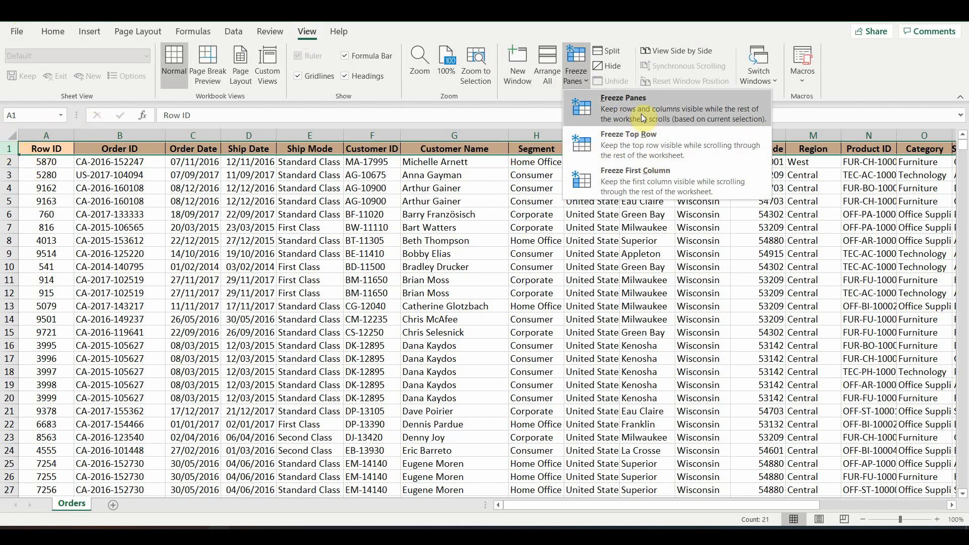
pyautogui.click(651, 143)
pyautogui.click(391, 320)
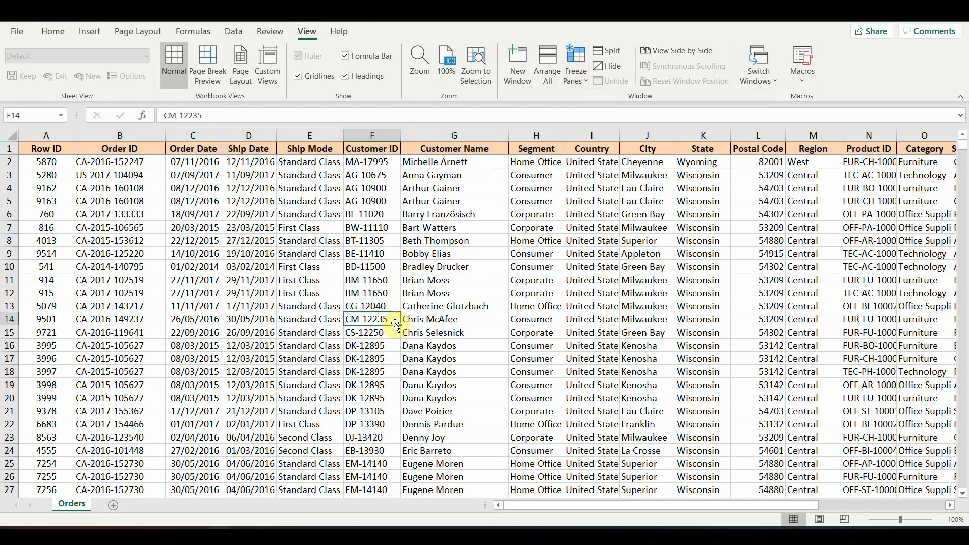
# Examine records further down the sheet, comparing the order and ship dates in rows 95 and 96 with the frozen headers.
pyautogui.scroll(-14, 391, 323)
pyautogui.scroll(-7, 391, 323)
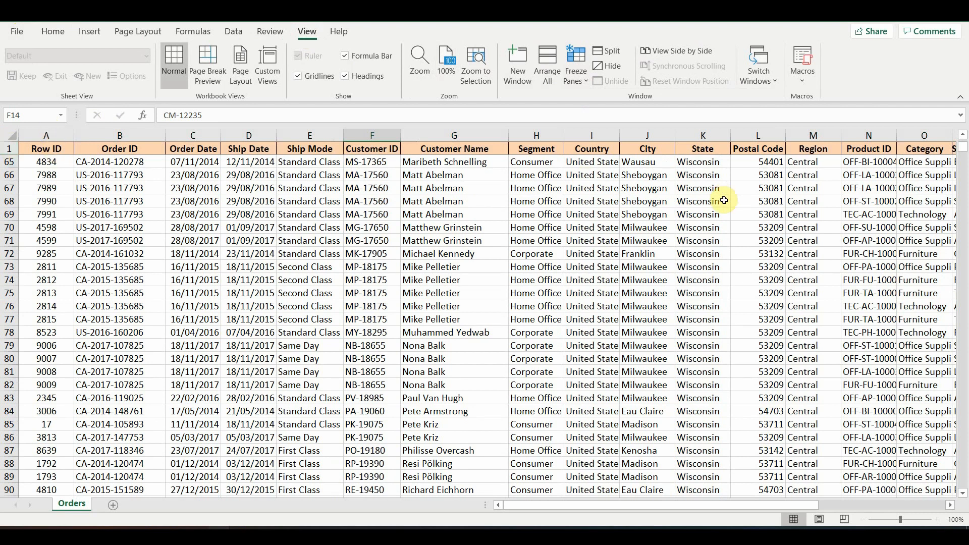
pyautogui.scroll(-10, 707, 259)
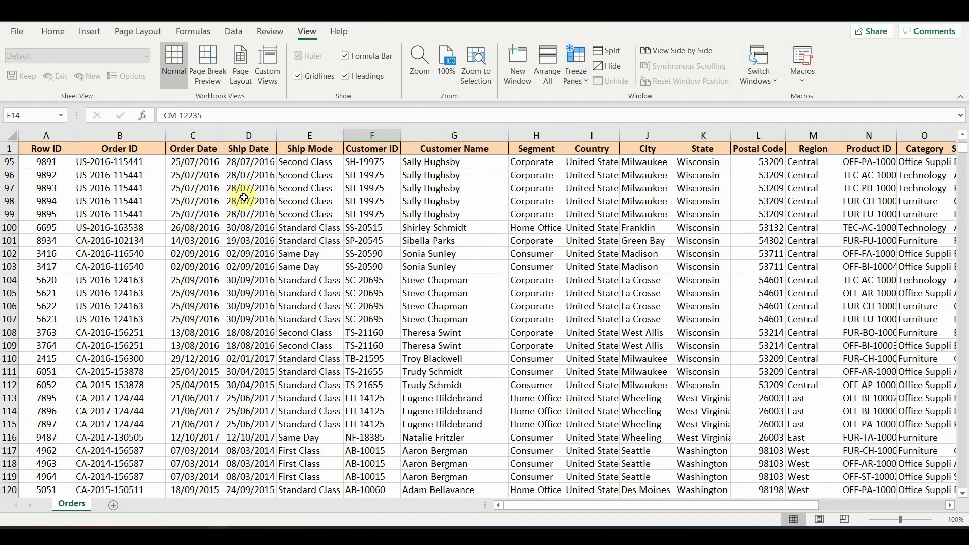
pyautogui.click(270, 172)
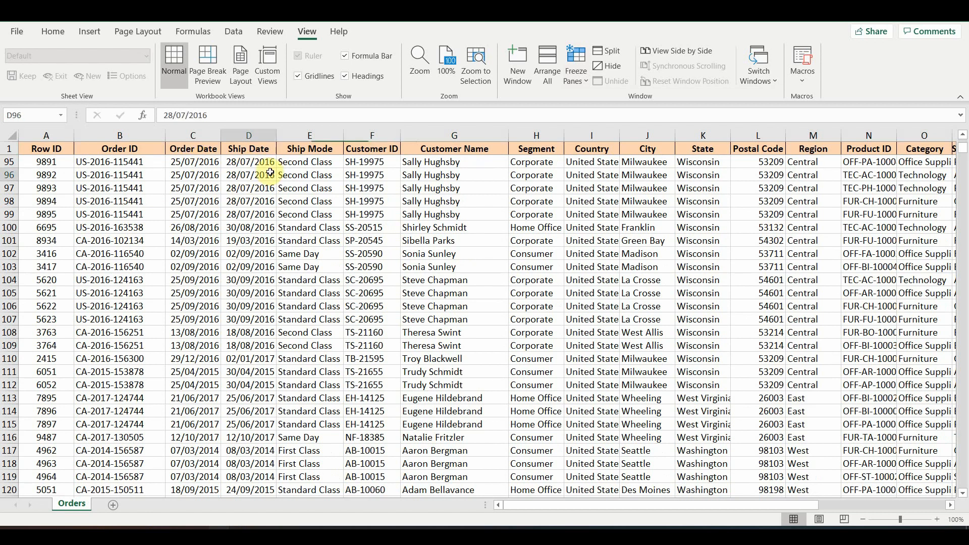
pyautogui.click(190, 163)
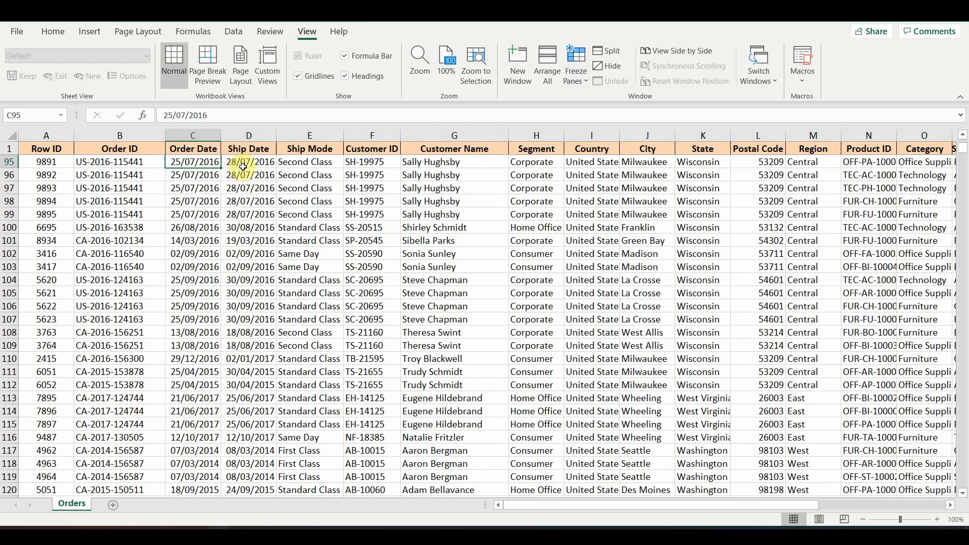
pyautogui.scroll(-2, 366, 271)
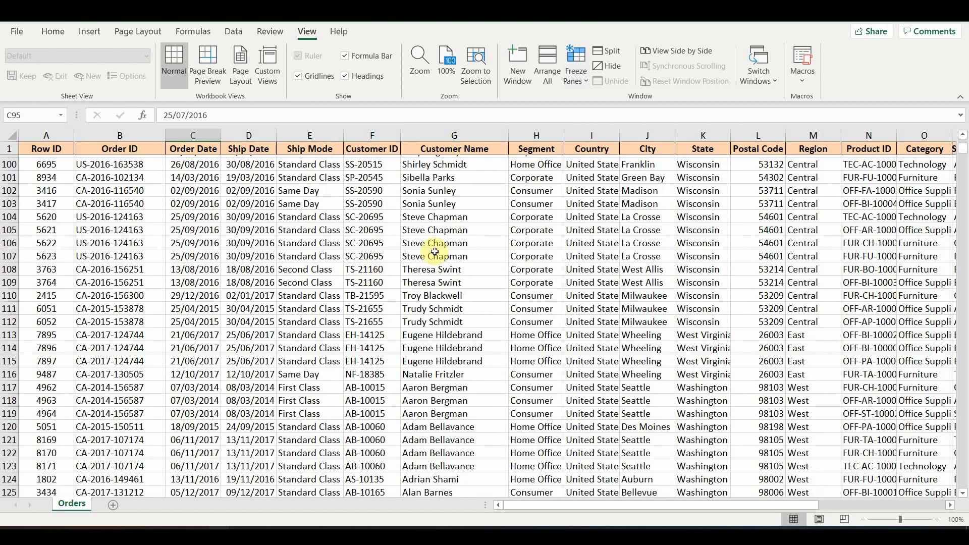
pyautogui.scroll(-2, 435, 252)
# Unfreeze the panes of the Orders sheet.
pyautogui.scroll(7, 435, 253)
pyautogui.scroll(20, 709, 191)
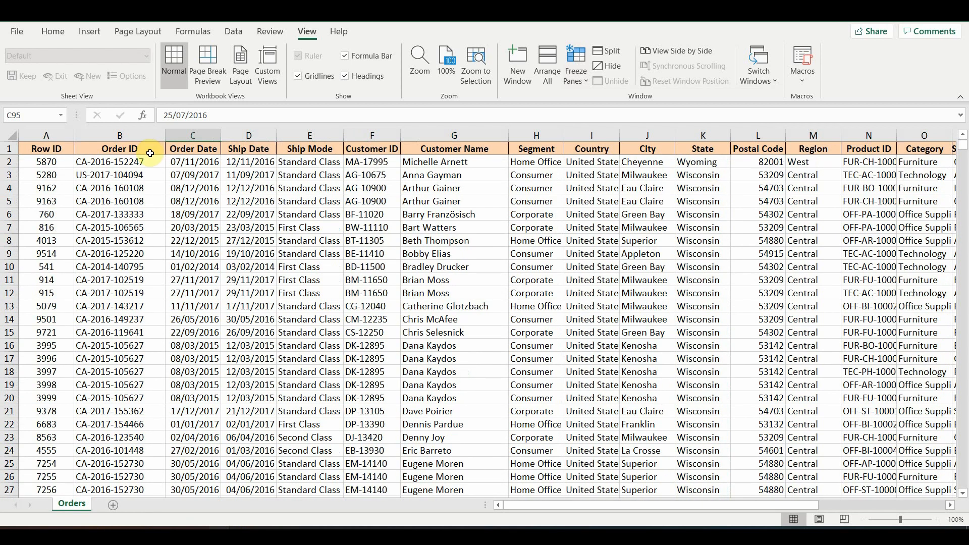
pyautogui.click(575, 78)
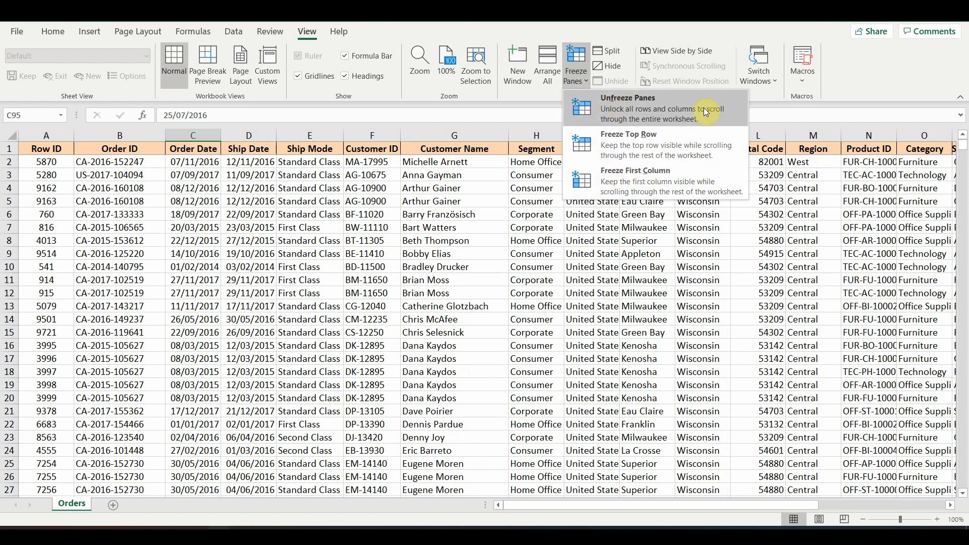
pyautogui.click(642, 152)
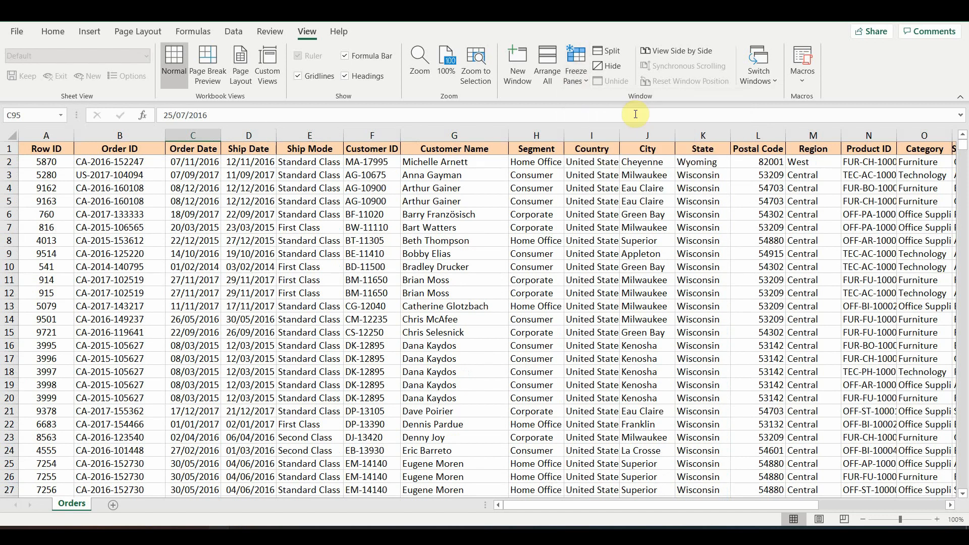
# Freeze the first two rows of the sheet, using row 3 as the split point.
pyautogui.click(9, 175)
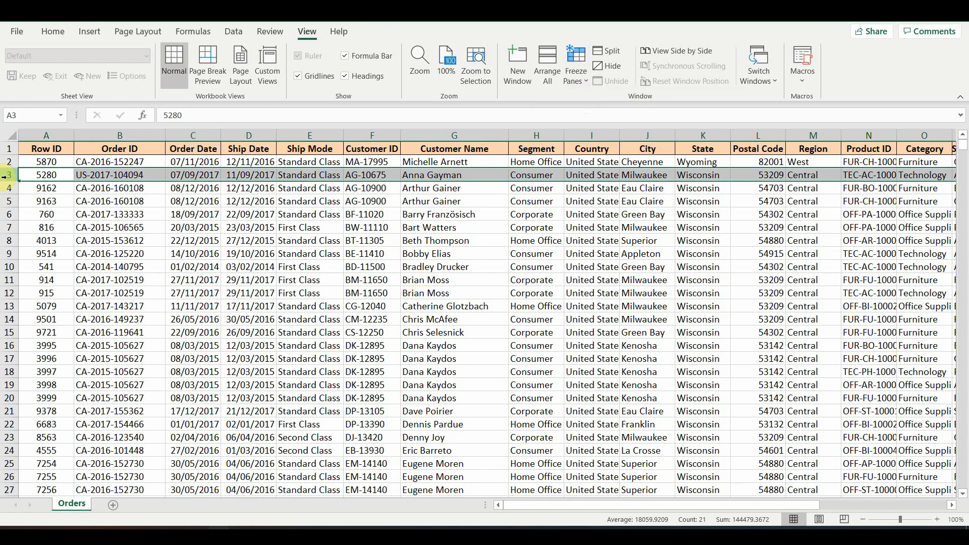
pyautogui.click(568, 78)
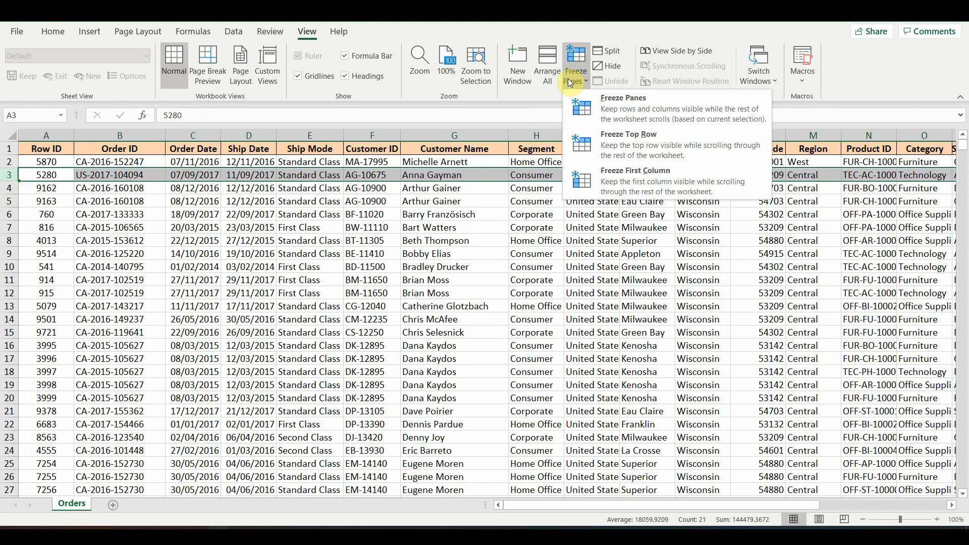
pyautogui.click(604, 105)
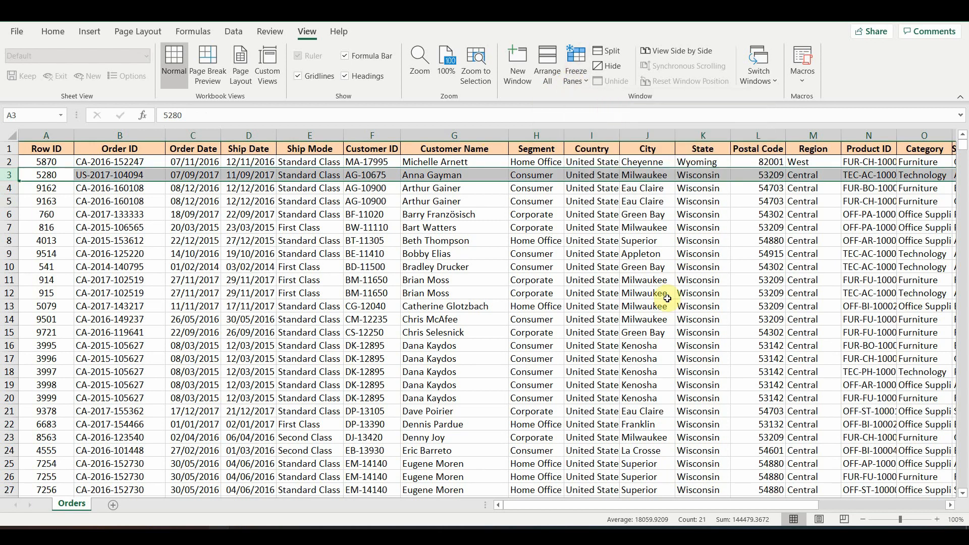
# Look through the records further down the sheet to check that rows 1 and 2 stay frozen in place.
pyautogui.scroll(-2, 668, 299)
pyautogui.scroll(2, 669, 299)
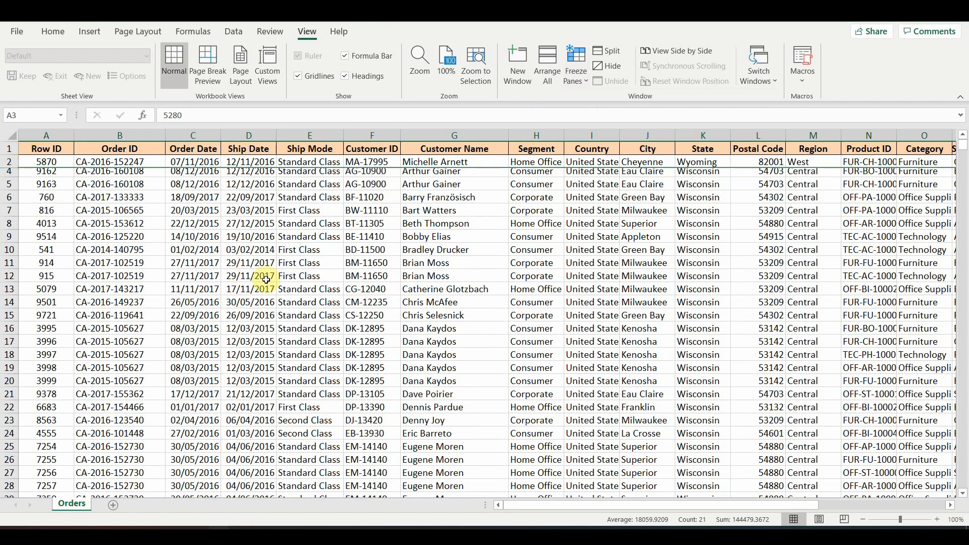
pyautogui.scroll(-12, 266, 280)
pyautogui.scroll(11, 266, 280)
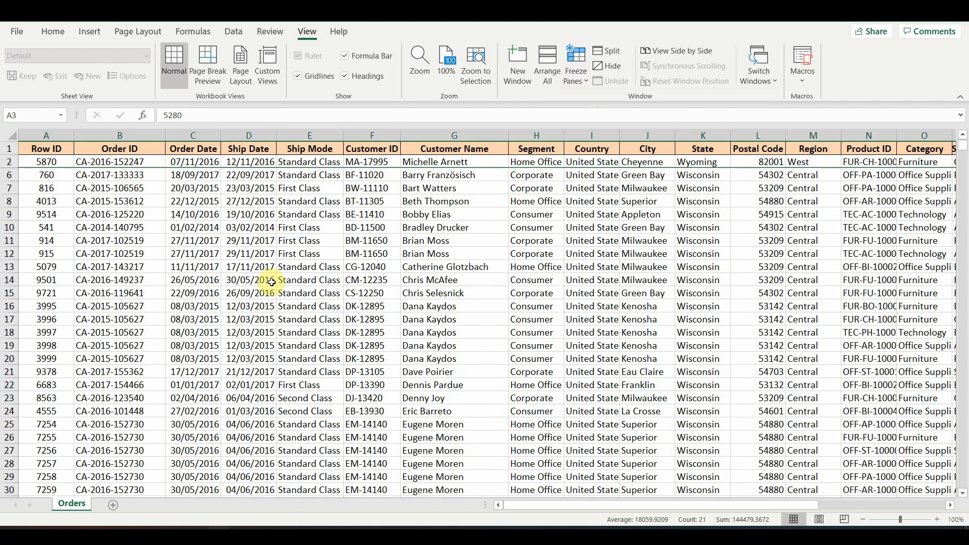
pyautogui.scroll(1, 272, 283)
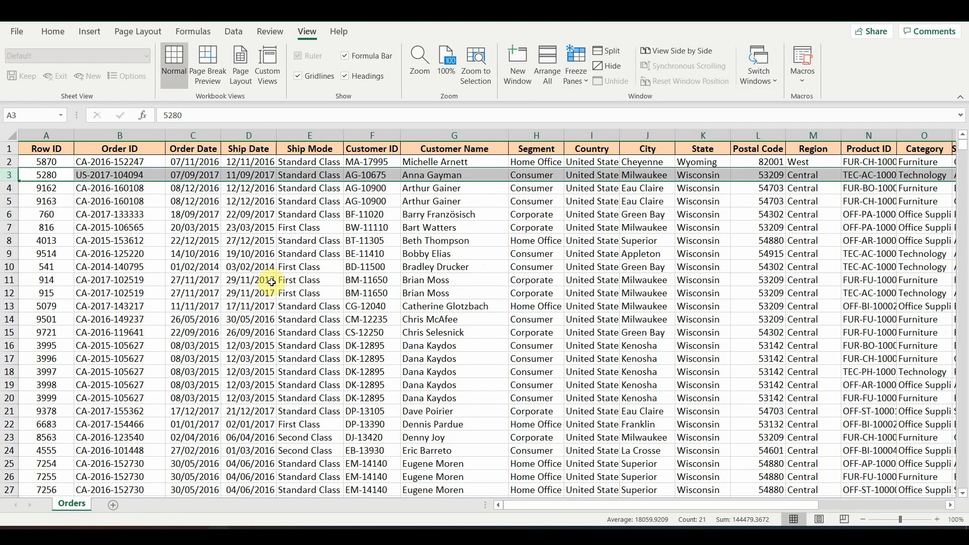
pyautogui.click(8, 162)
pyautogui.scroll(-19, 132, 273)
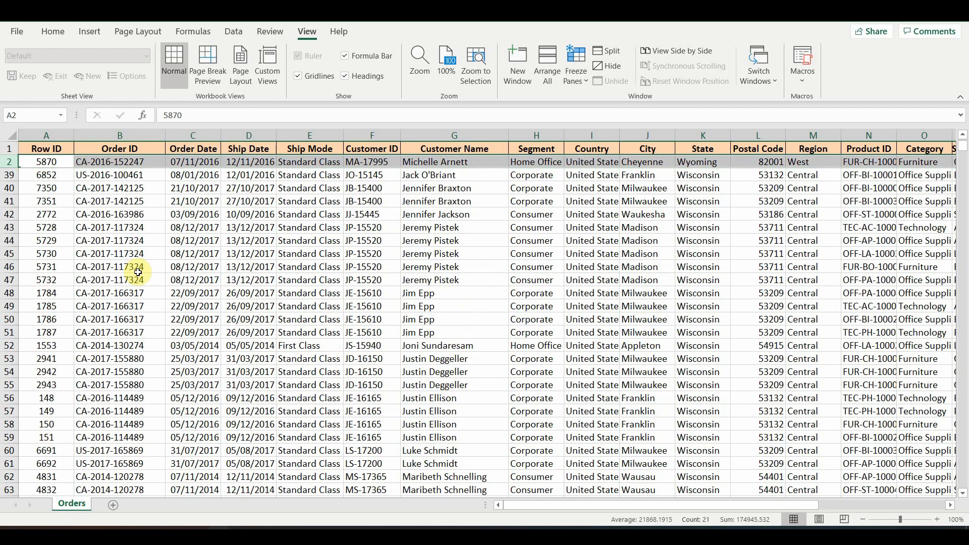
pyautogui.scroll(-20, 138, 274)
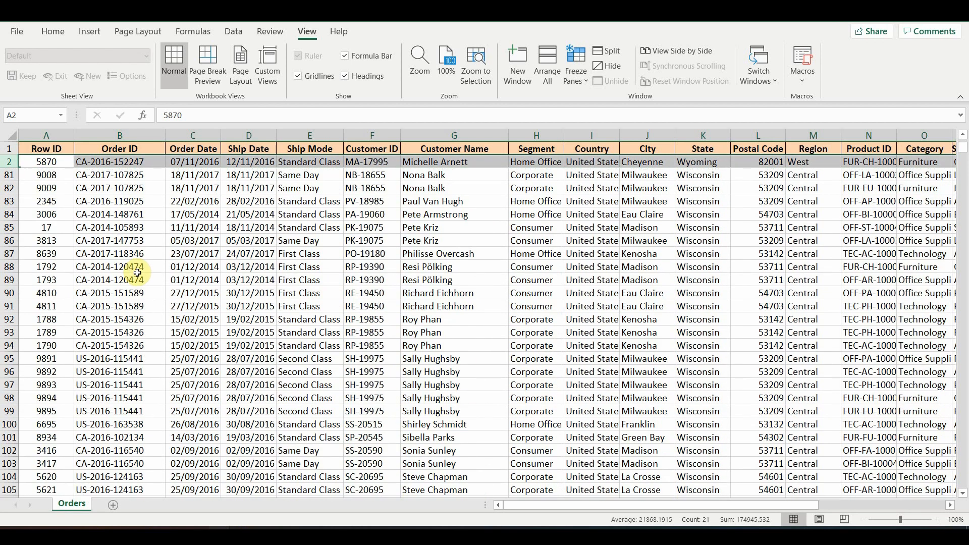
pyautogui.scroll(-14, 132, 271)
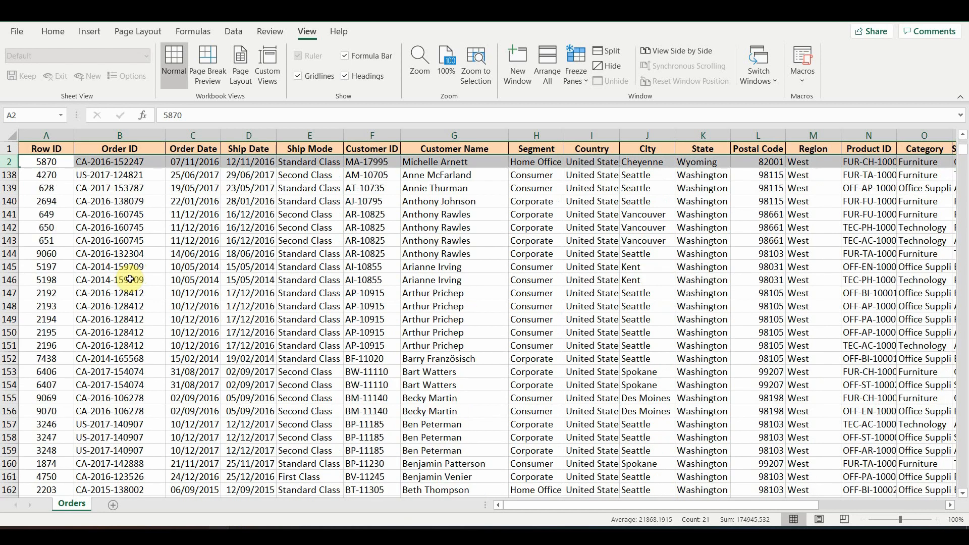
# Delete row 2, the Wyoming order, from the Orders sheet.
pyautogui.scroll(20, 138, 265)
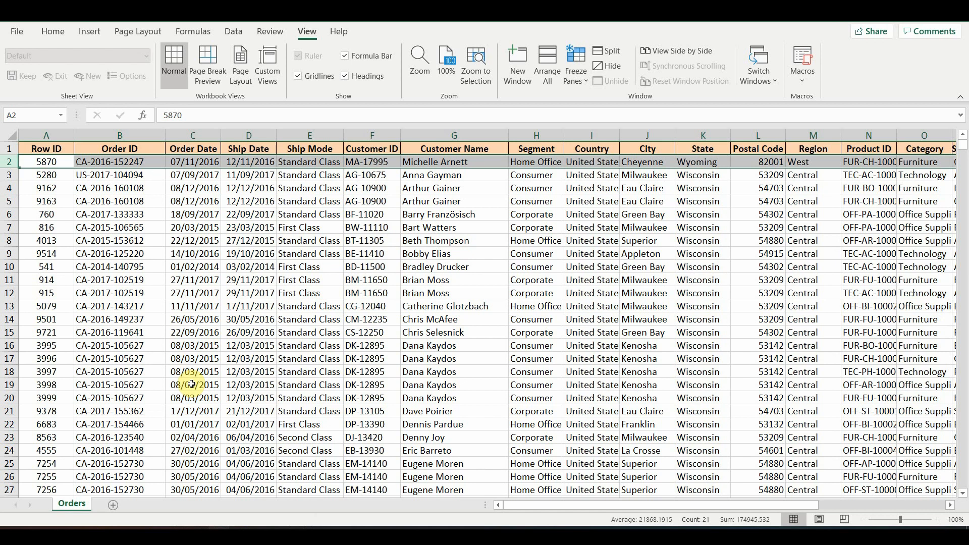
pyautogui.hotkey('alt', 'h')
pyautogui.press('d')
pyautogui.press('r')
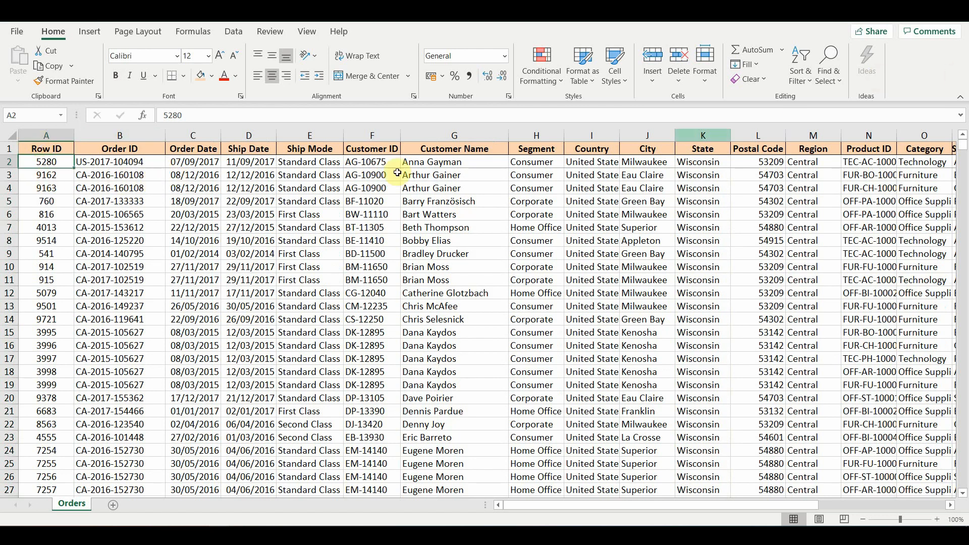
# Sort the orders by Row ID from smallest to largest, expanding the selection so each record stays together.
pyautogui.click(10, 135)
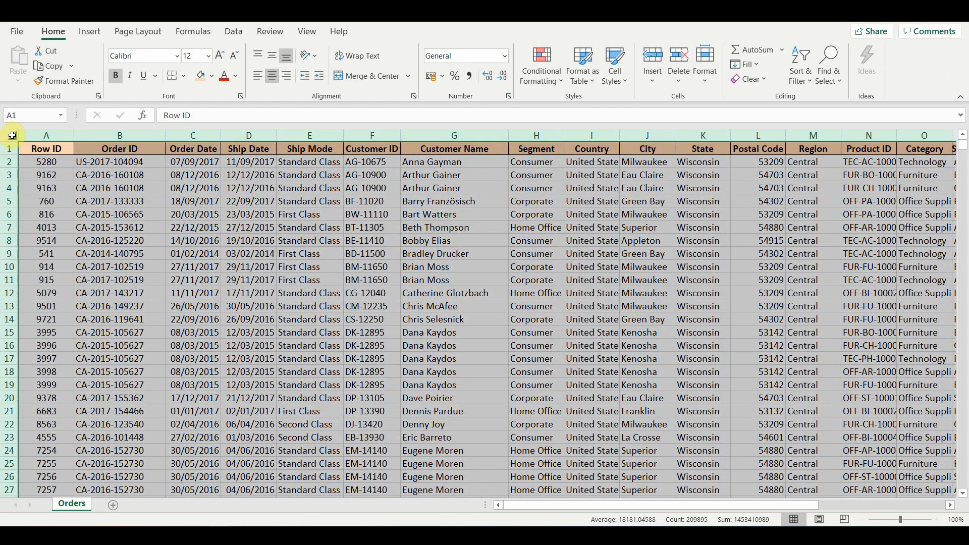
pyautogui.click(806, 80)
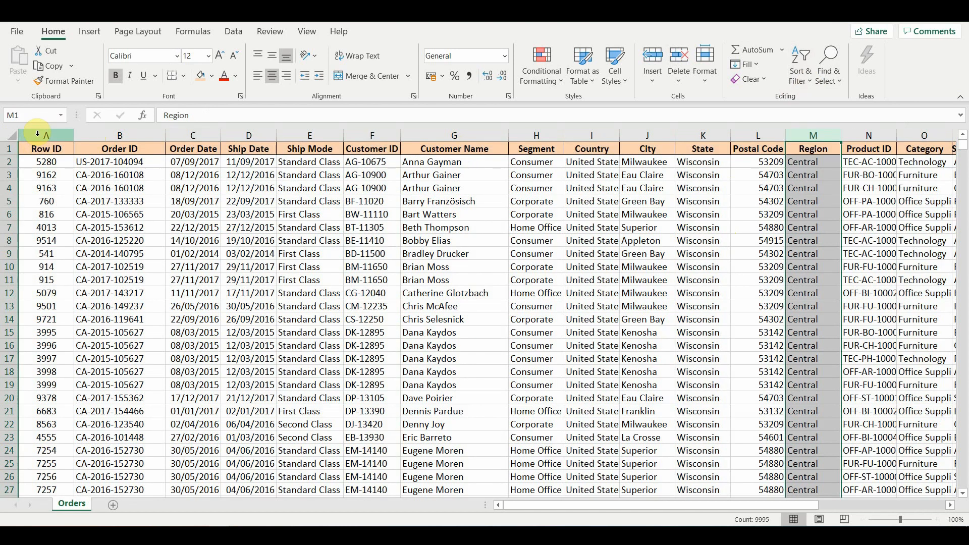
pyautogui.click(38, 134)
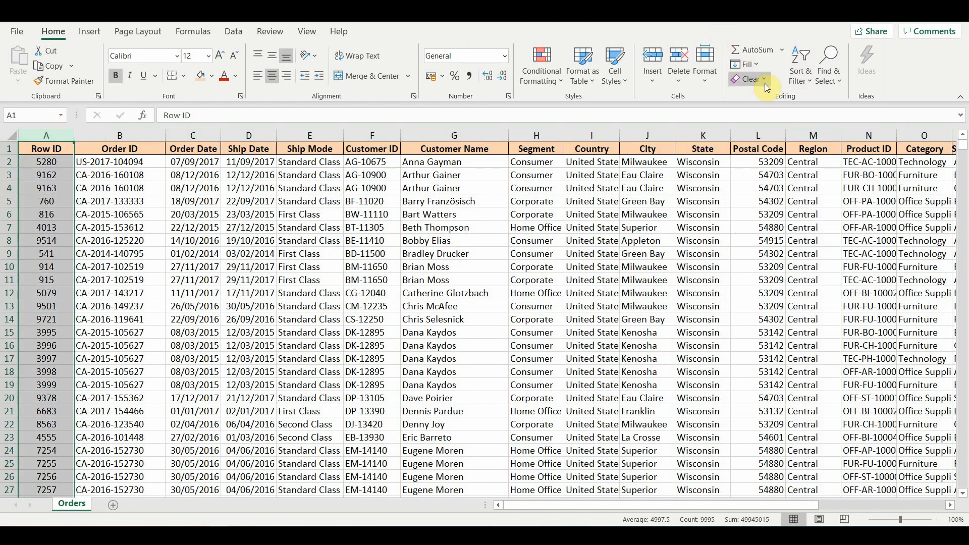
pyautogui.click(801, 68)
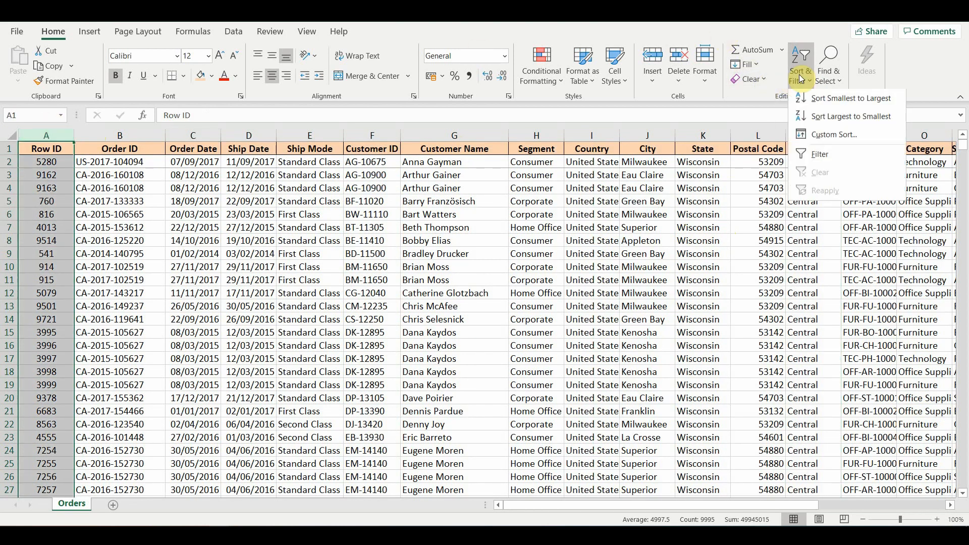
pyautogui.click(818, 99)
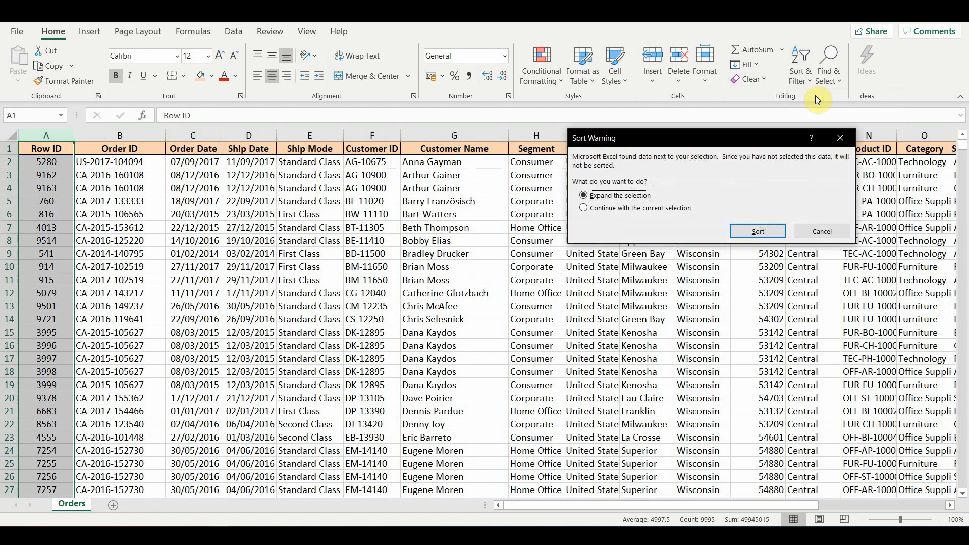
pyautogui.click(760, 231)
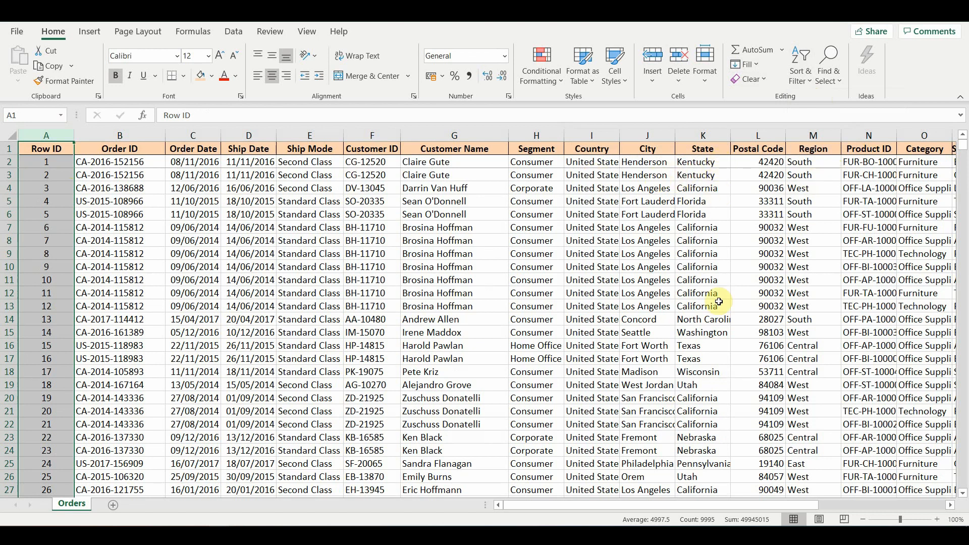
pyautogui.moveTo(825, 239); pyautogui.dragTo(851, 331)
pyautogui.click(761, 211)
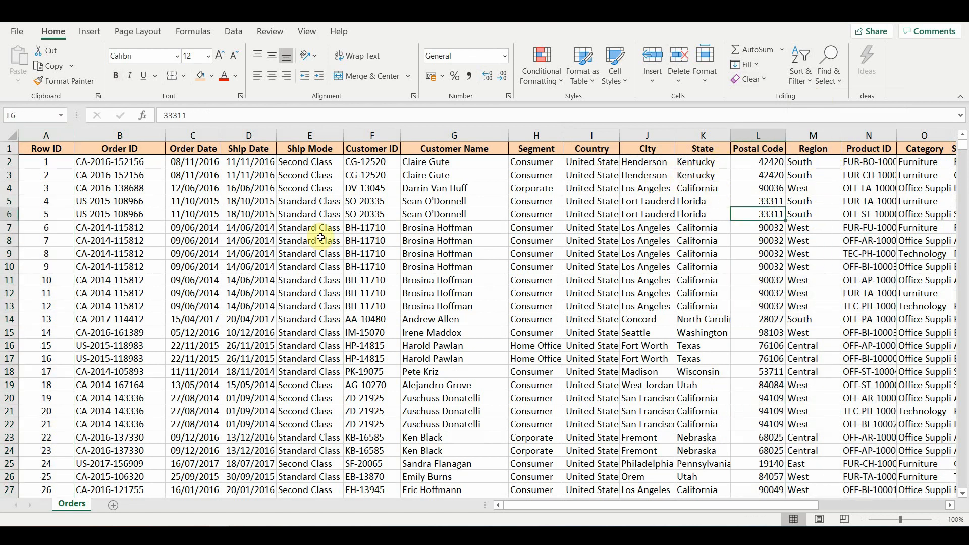
pyautogui.click(323, 239)
pyautogui.click(143, 261)
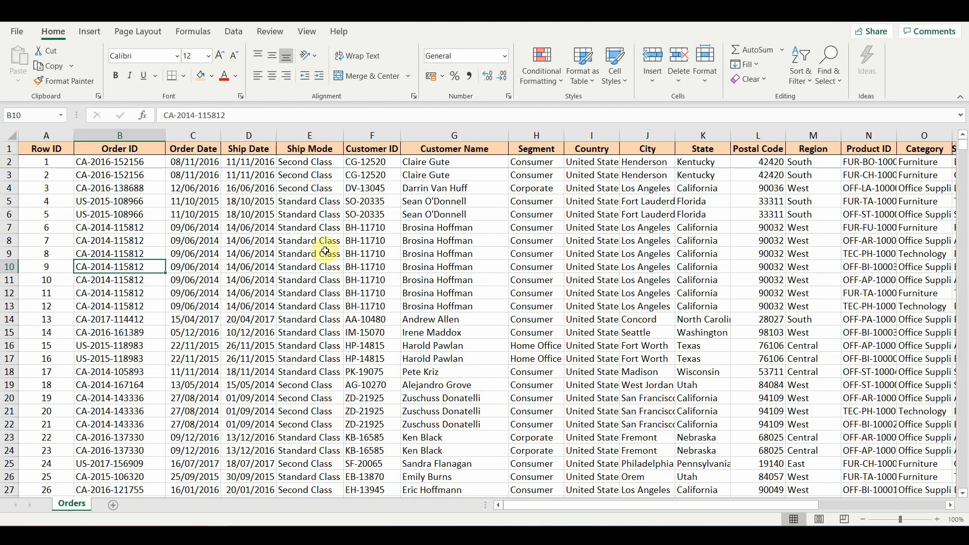
# Turn on filtering for the column headers in row 1.
pyautogui.click(5, 147)
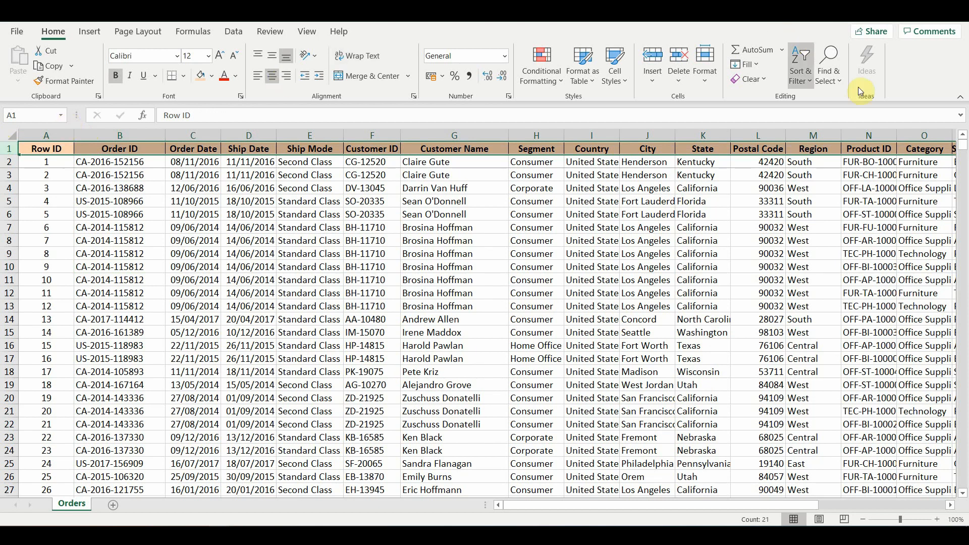
pyautogui.click(802, 75)
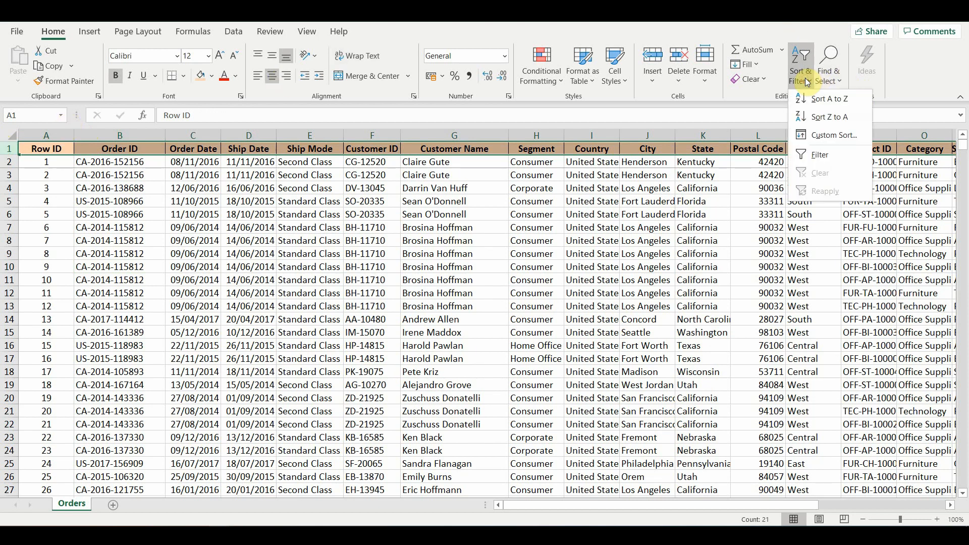
pyautogui.click(824, 152)
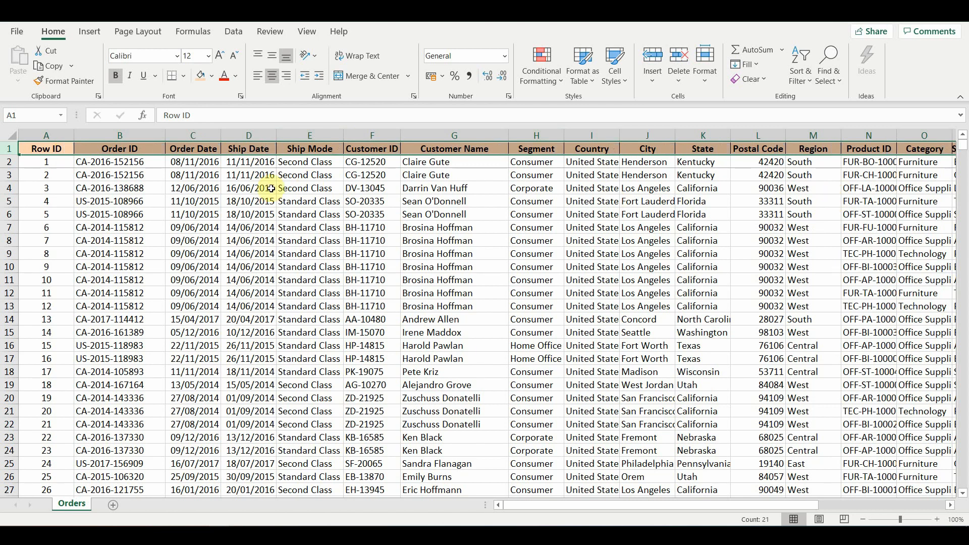
pyautogui.click(250, 213)
pyautogui.hotkey('ctrl', 'shift', 'l')
pyautogui.click(9, 149)
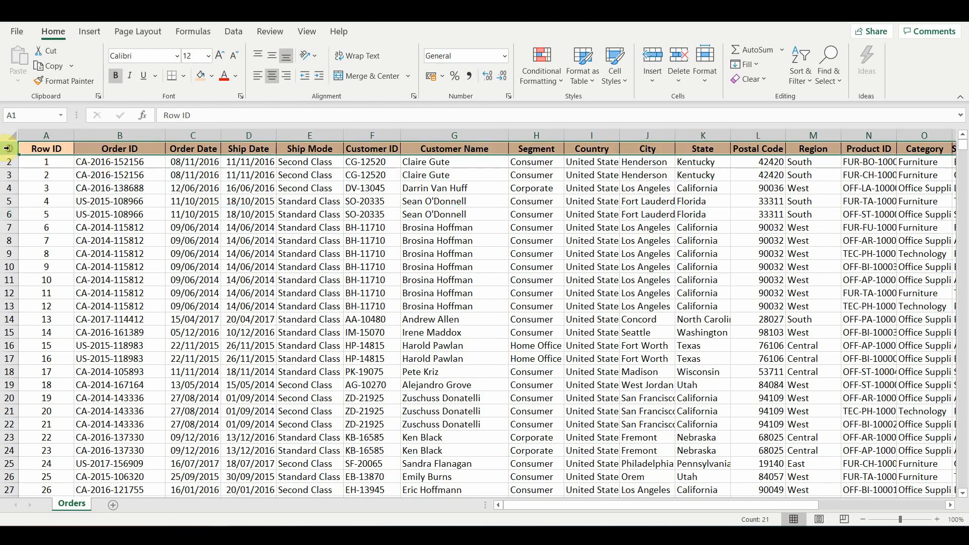
pyautogui.hotkey('ctrl', 'shift', 'l')
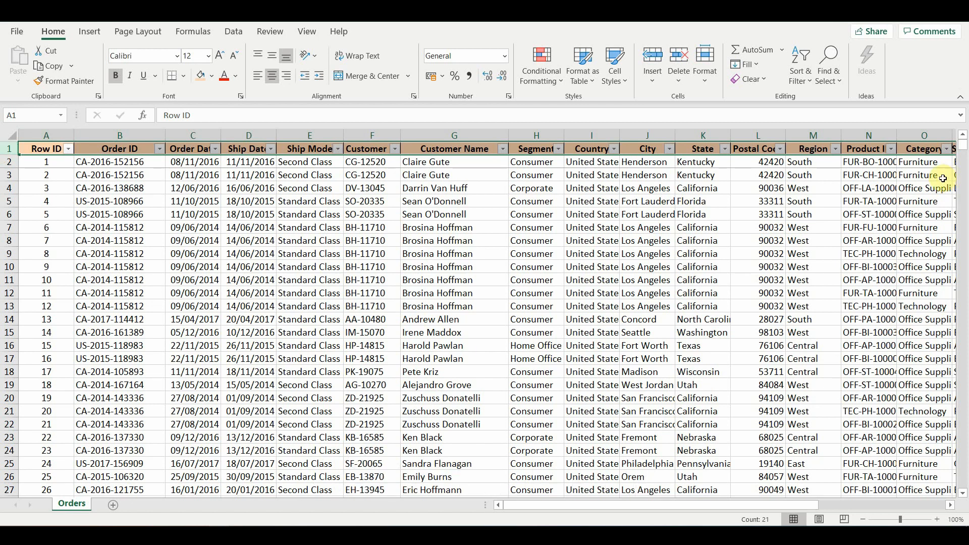
pyautogui.click(386, 216)
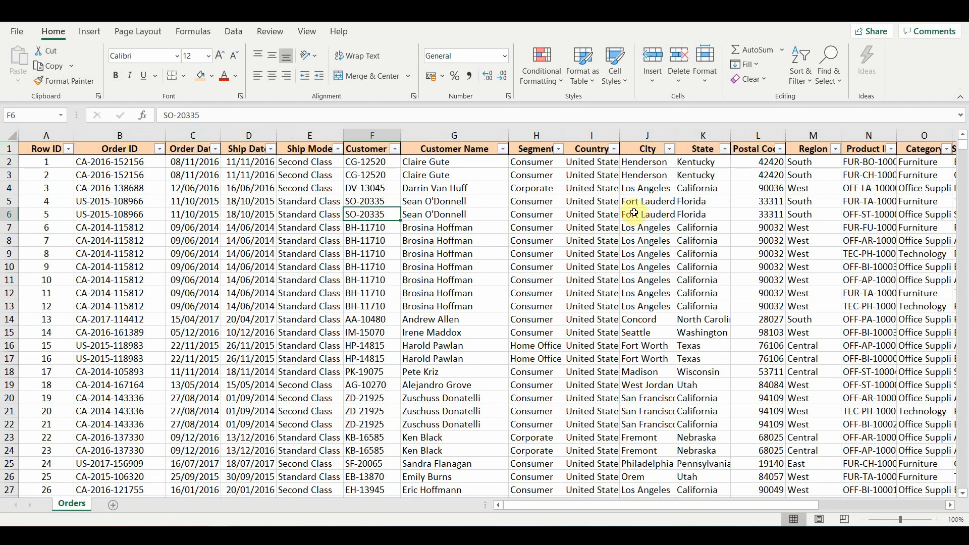
# Filter the City column to show only Bristol.
pyautogui.click(669, 148)
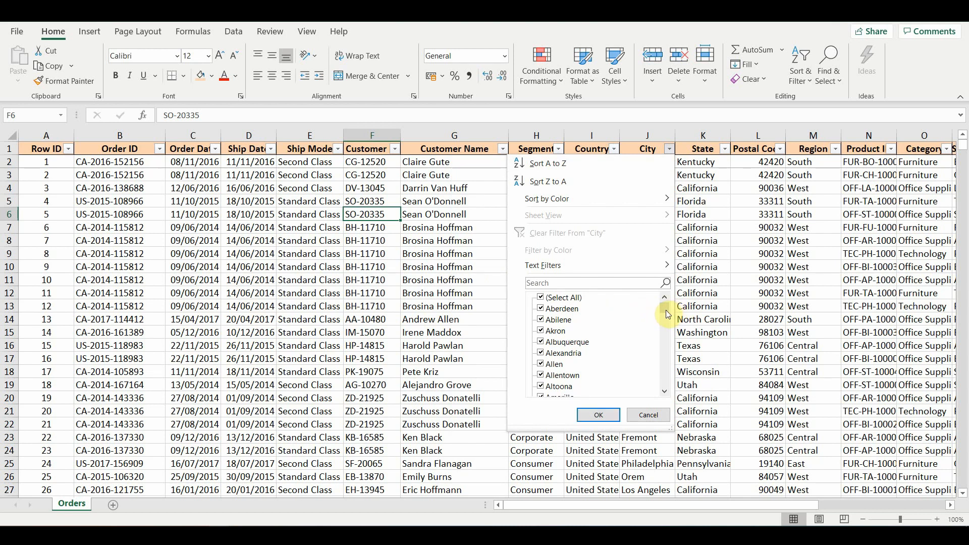
pyautogui.moveTo(665, 310)
pyautogui.mouseDown()
pyautogui.moveTo(666, 397)
pyautogui.moveTo(659, 300)
pyautogui.mouseUp()
pyautogui.click(581, 299)
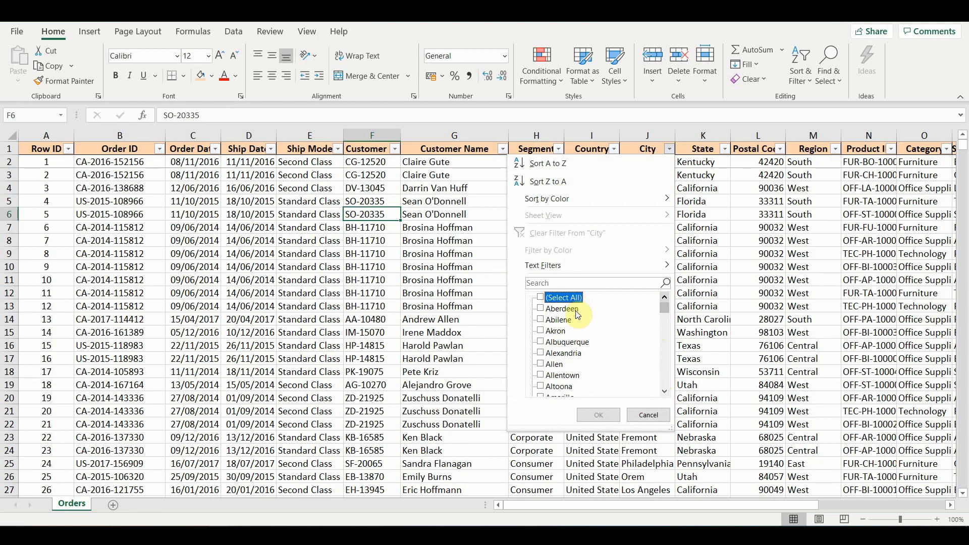
pyautogui.scroll(-16, 576, 318)
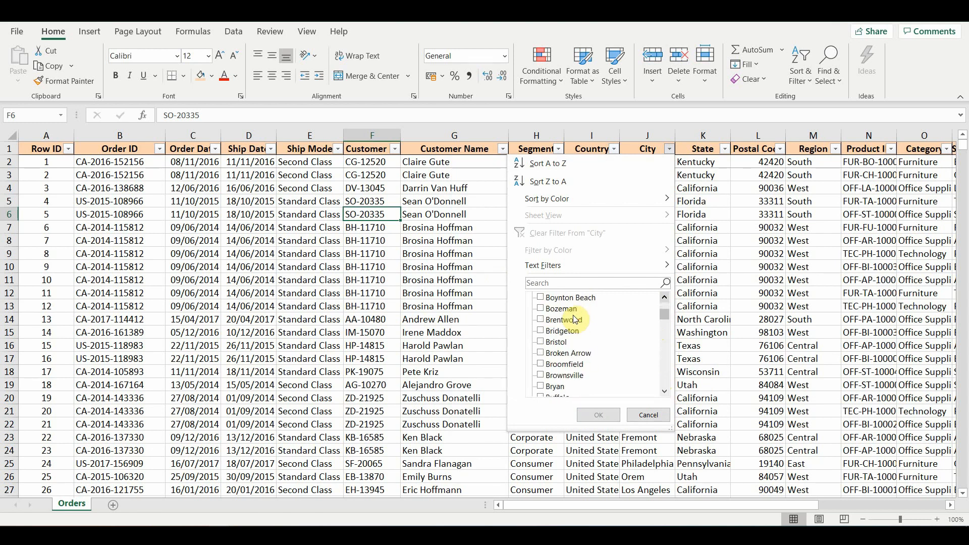
pyautogui.click(561, 347)
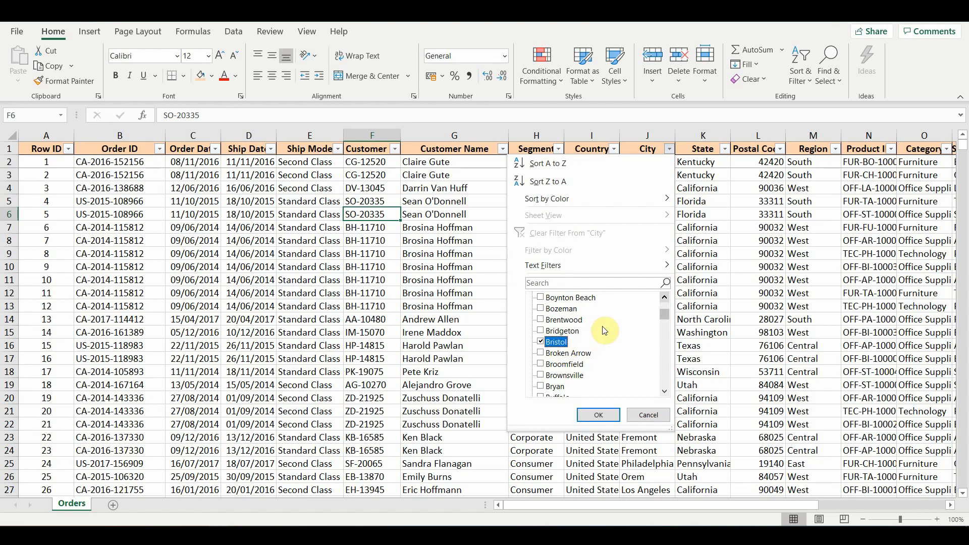
pyautogui.click(608, 416)
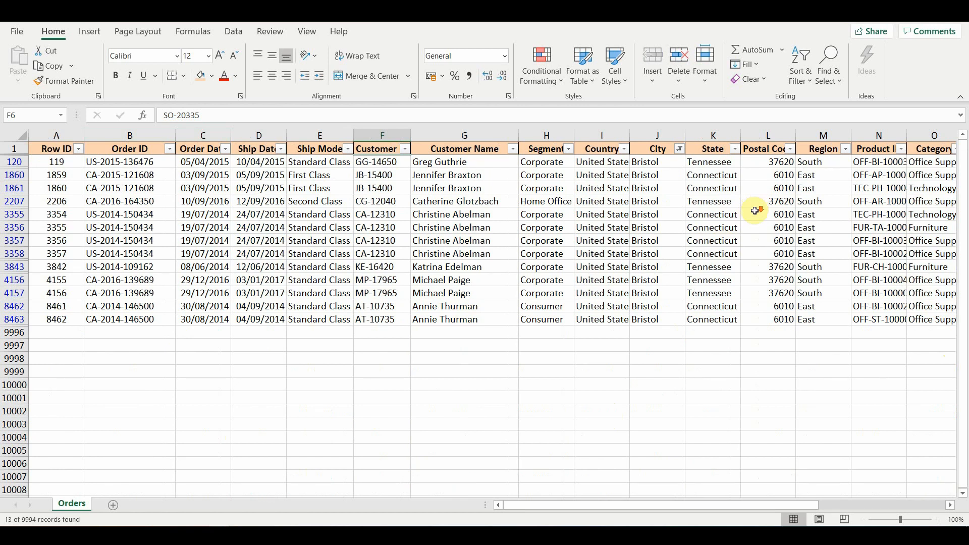
# Review the filtered Bristol records, checking the City column and the other order details in each row.
pyautogui.scroll(-2, 755, 209)
pyautogui.scroll(2, 742, 211)
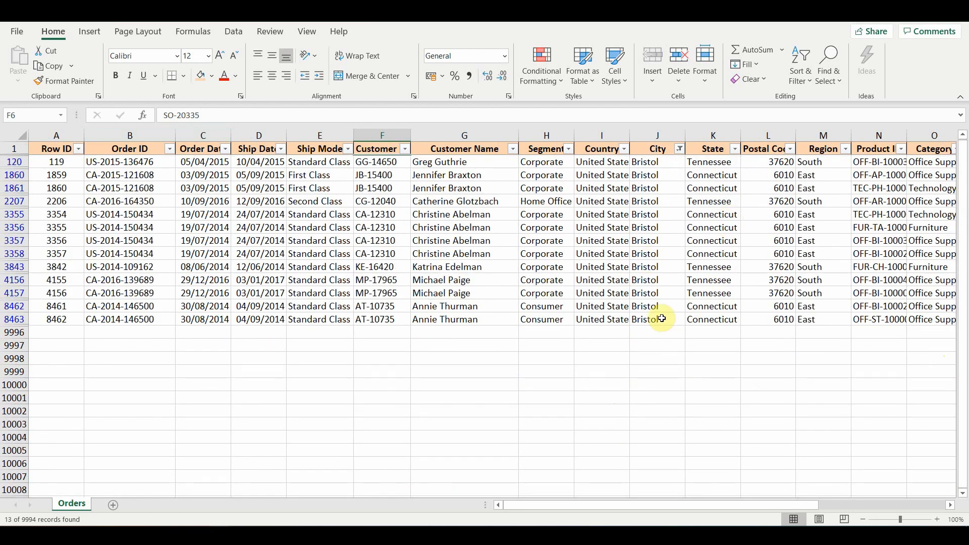
pyautogui.moveTo(652, 318); pyautogui.dragTo(655, 165)
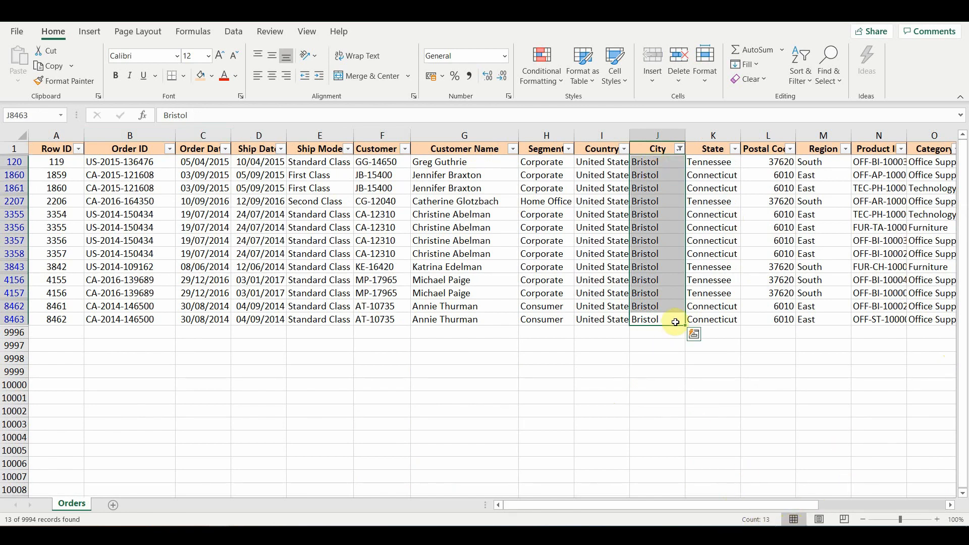
pyautogui.click(56, 161)
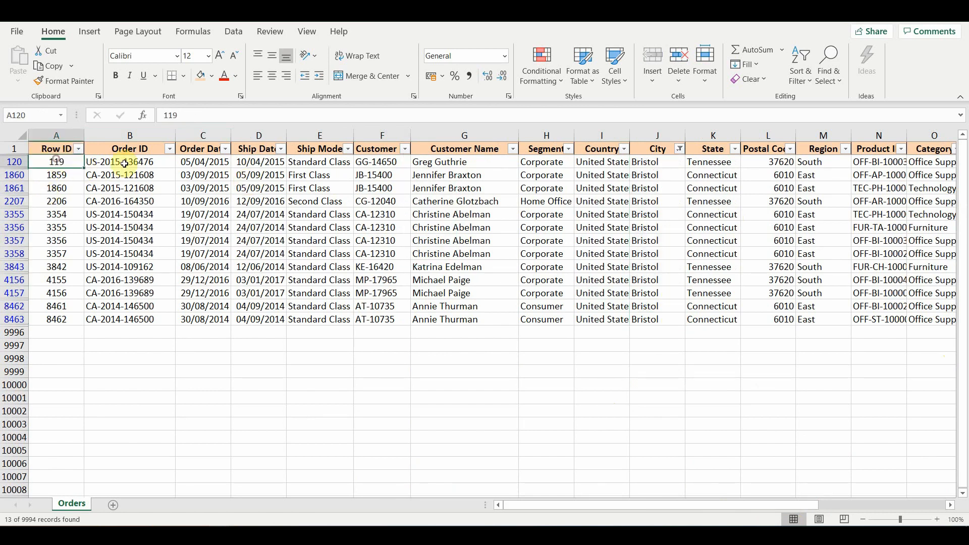
pyautogui.moveTo(125, 164); pyautogui.dragTo(892, 321)
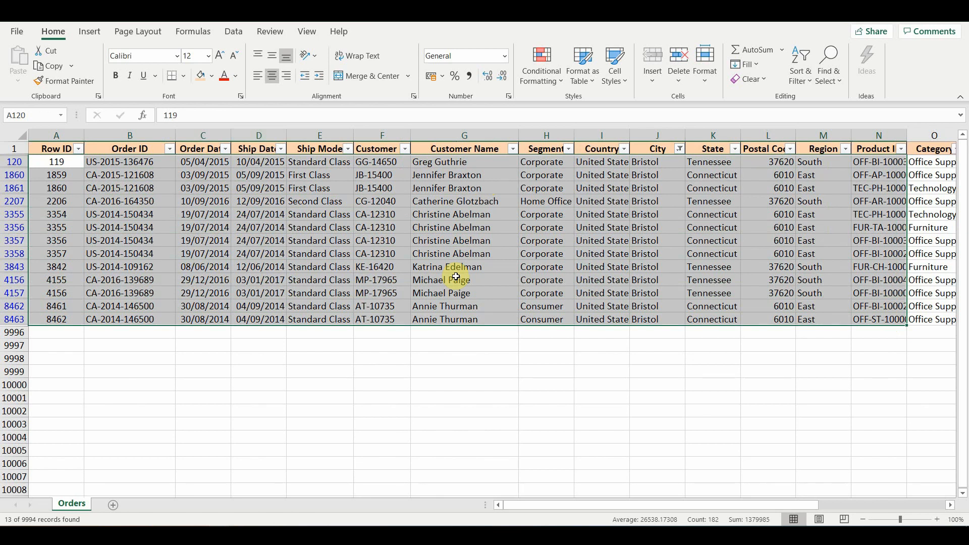
pyautogui.click(772, 201)
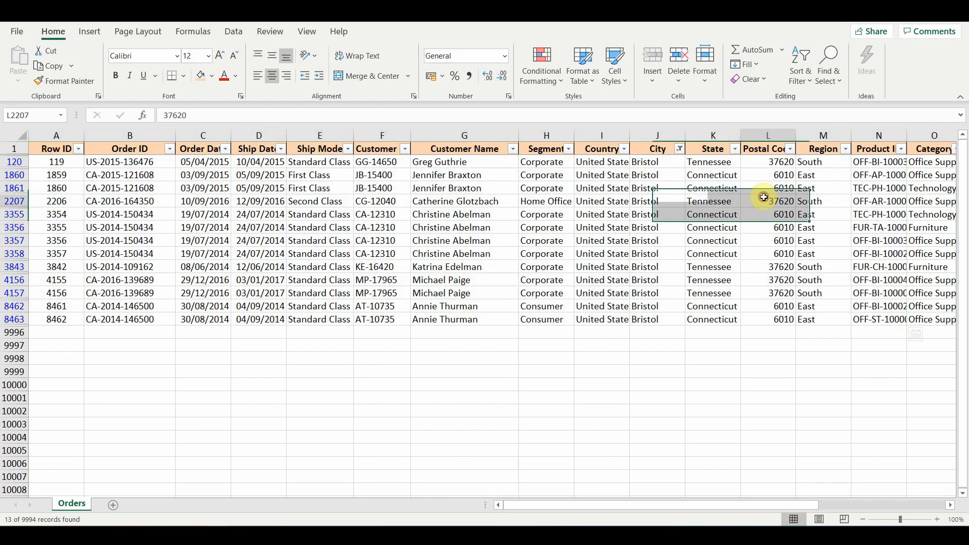
# Clear the filter from the City column.
pyautogui.click(680, 149)
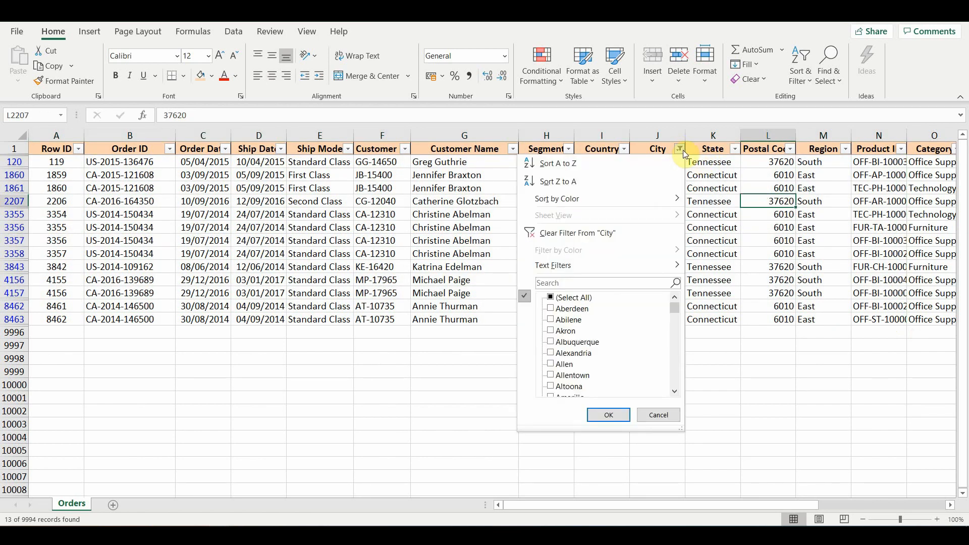
pyautogui.click(626, 236)
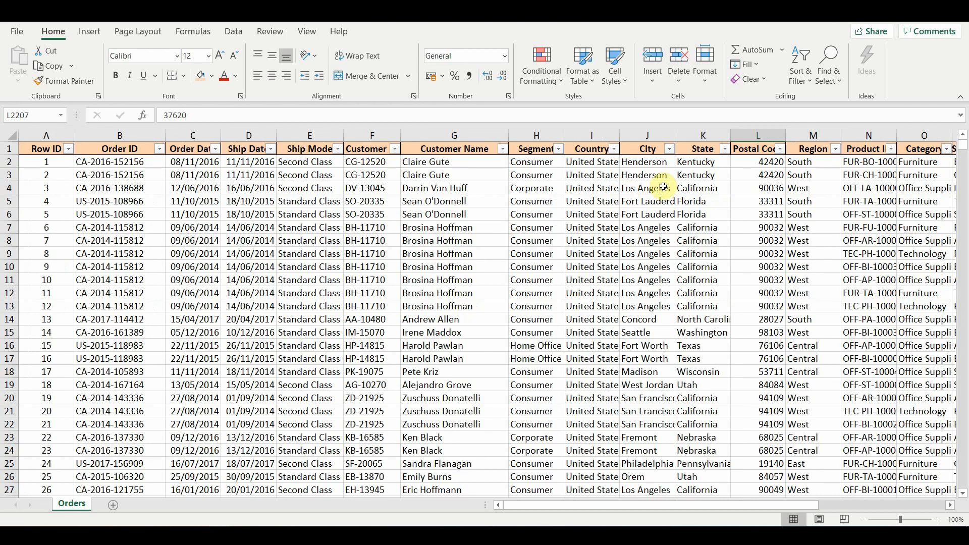
# Filter the State column to show only Arizona, California and Delaware.
pyautogui.click(724, 150)
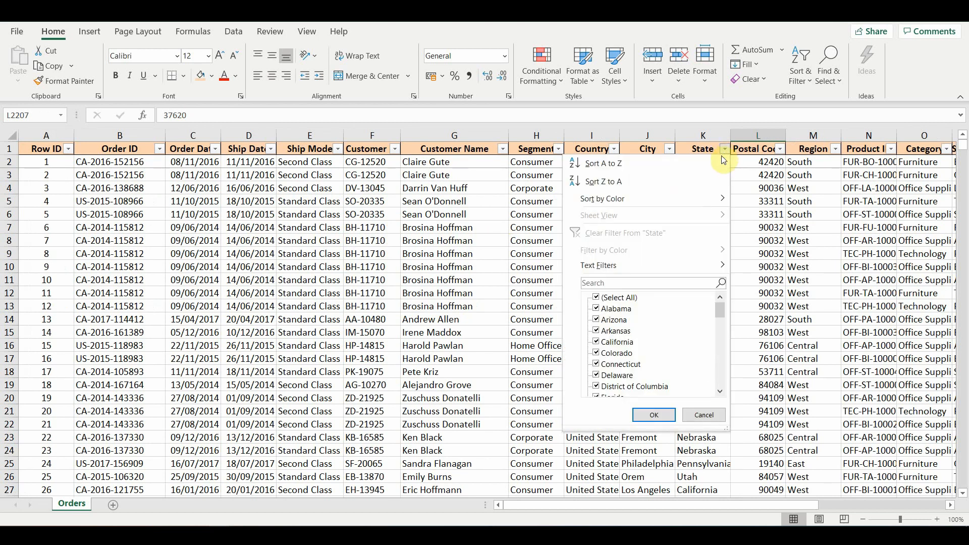
pyautogui.click(626, 298)
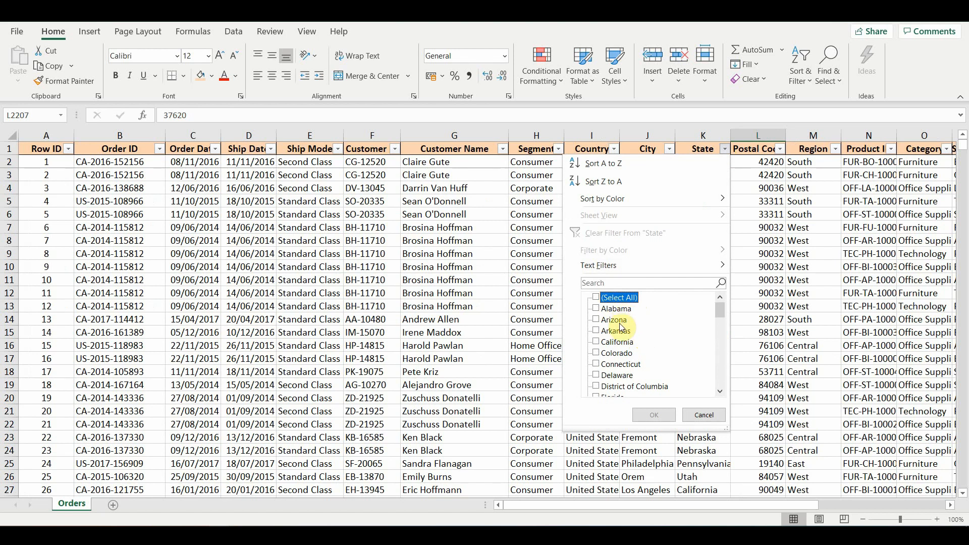
pyautogui.click(620, 322)
pyautogui.click(620, 342)
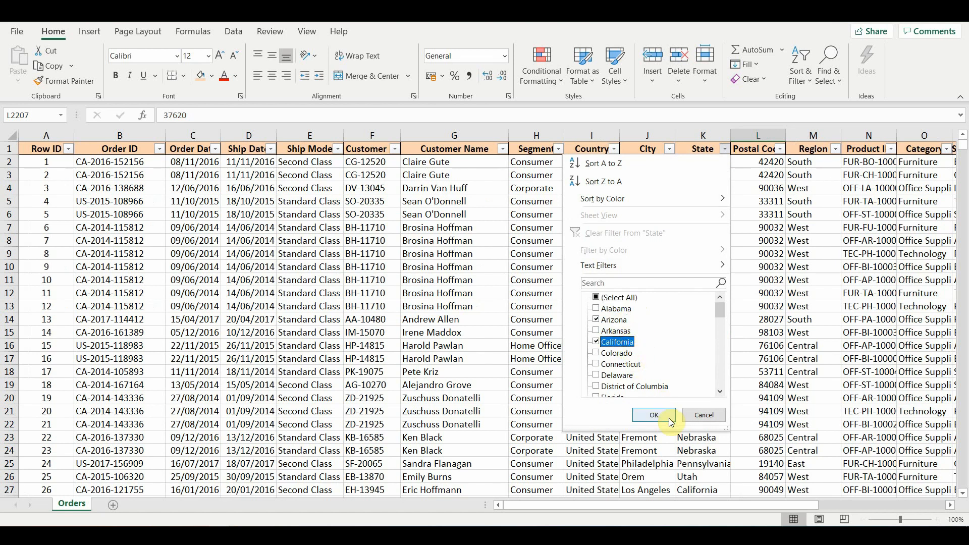
pyautogui.click(616, 376)
pyautogui.click(655, 414)
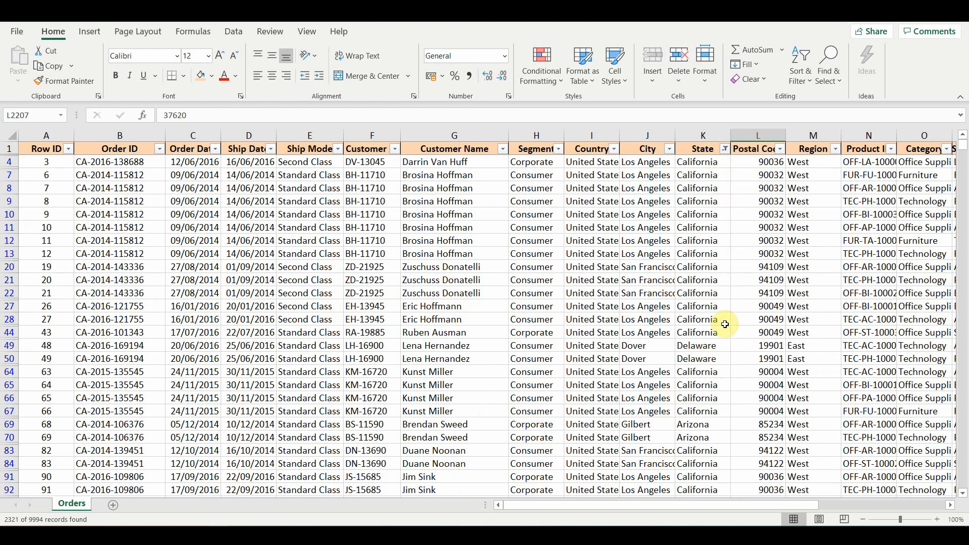
# Sort the filtered orders by State from A to Z.
pyautogui.scroll(-1, 708, 347)
pyautogui.scroll(1, 717, 303)
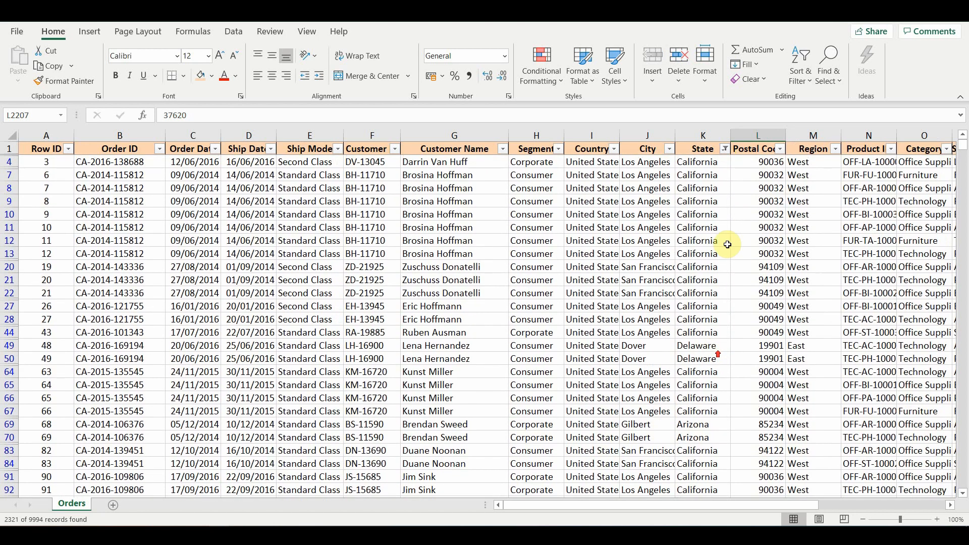
pyautogui.click(725, 149)
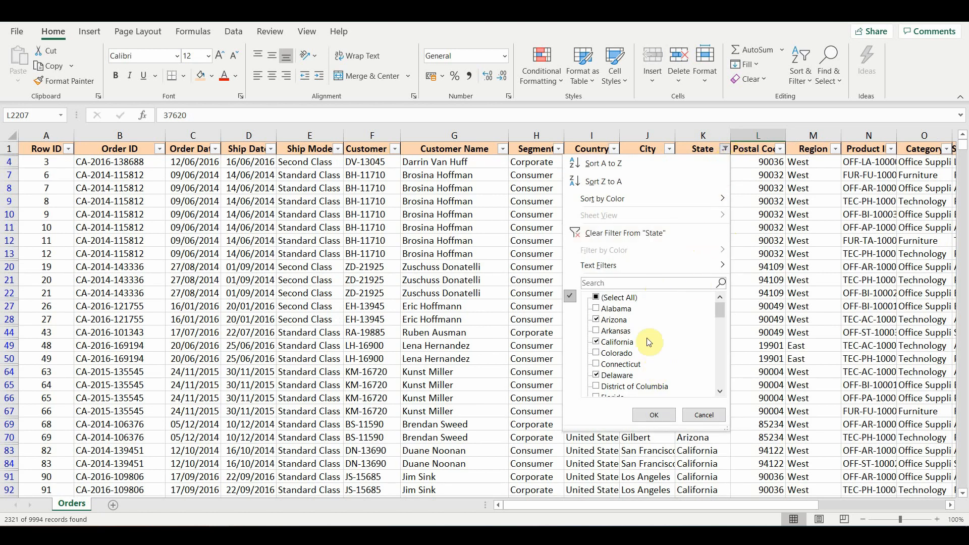
pyautogui.click(603, 163)
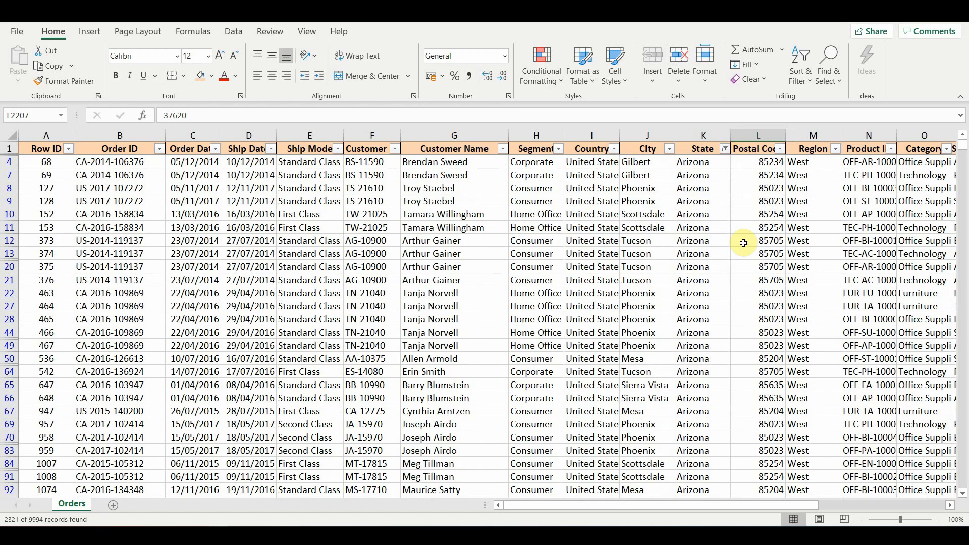
# Clear the filter from the State column.
pyautogui.scroll(-15, 743, 243)
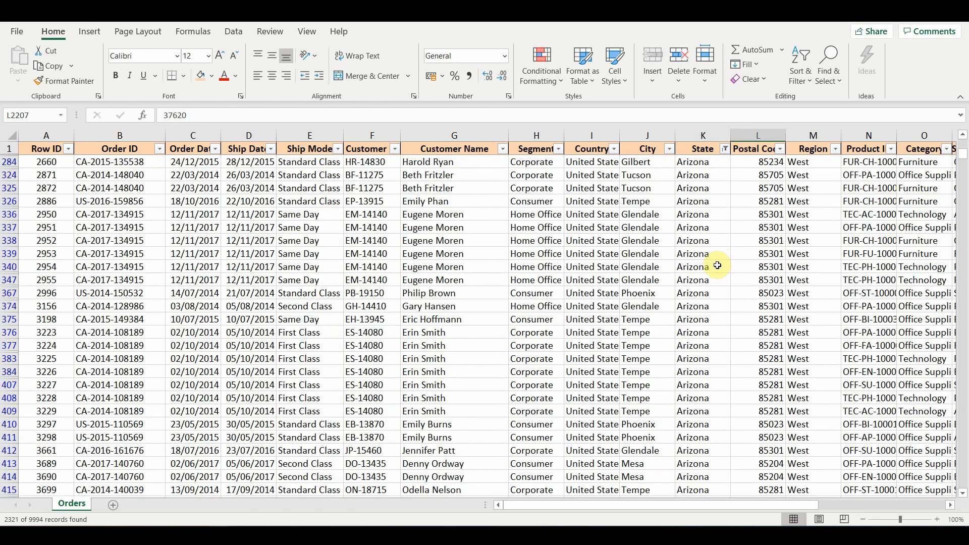
pyautogui.scroll(-20, 717, 265)
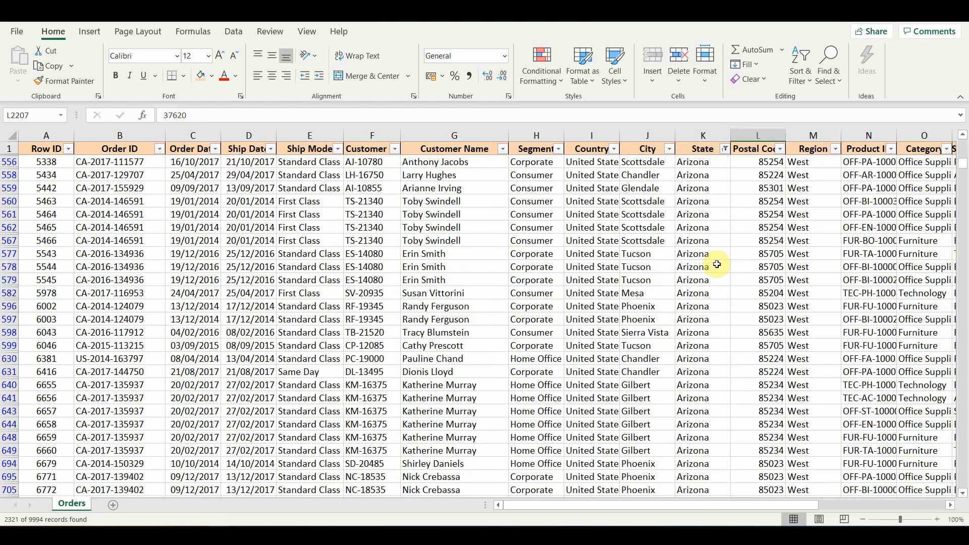
pyautogui.moveTo(964, 153)
pyautogui.mouseDown()
pyautogui.moveTo(965, 502)
pyautogui.moveTo(966, 143)
pyautogui.mouseUp()
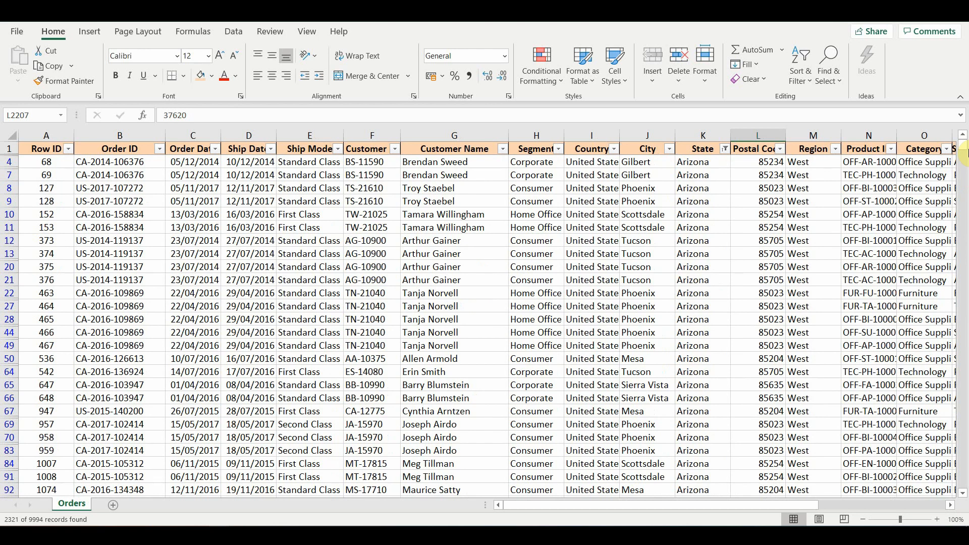
pyautogui.click(725, 148)
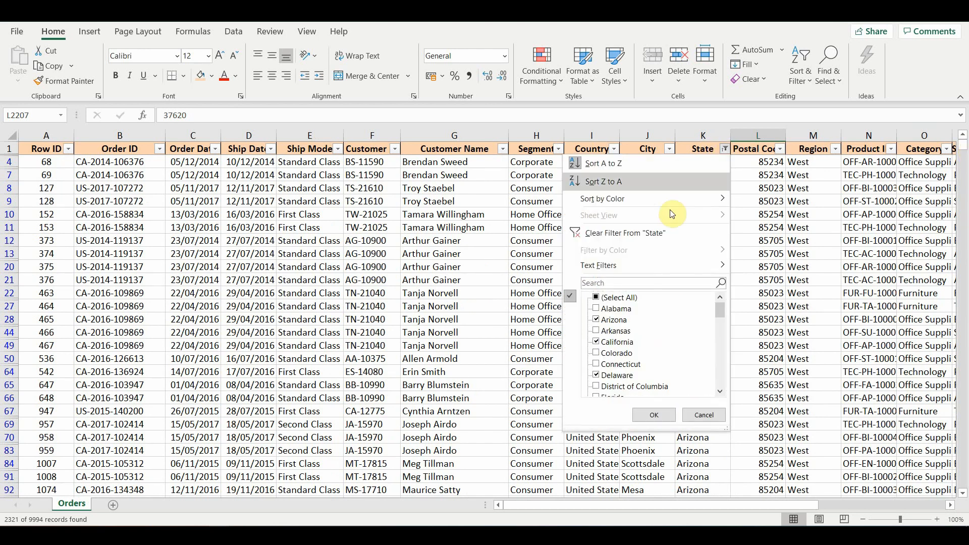
pyautogui.click(656, 233)
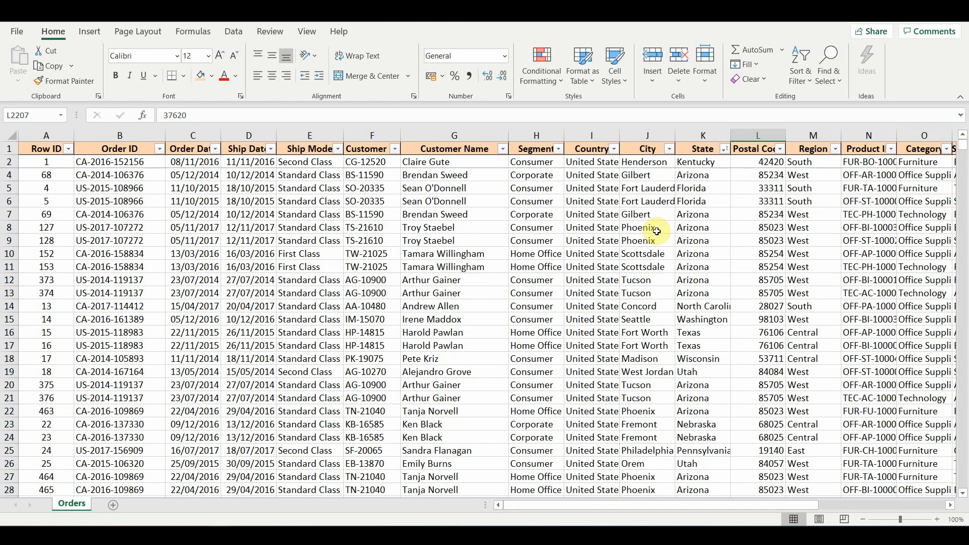
# Sort all orders by State from A to Z, and re-sort them by Row ID from smallest to largest.
pyautogui.click(725, 148)
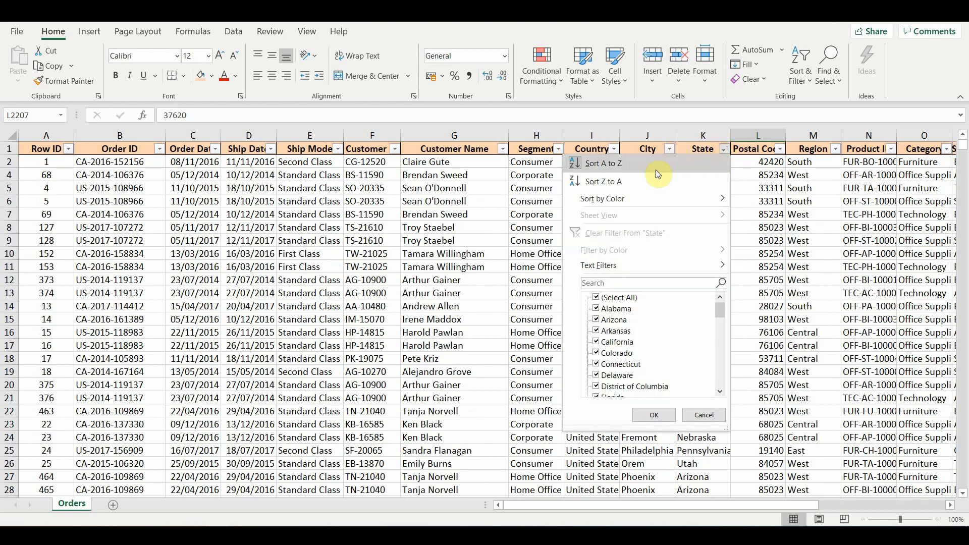
pyautogui.click(654, 165)
pyautogui.click(68, 149)
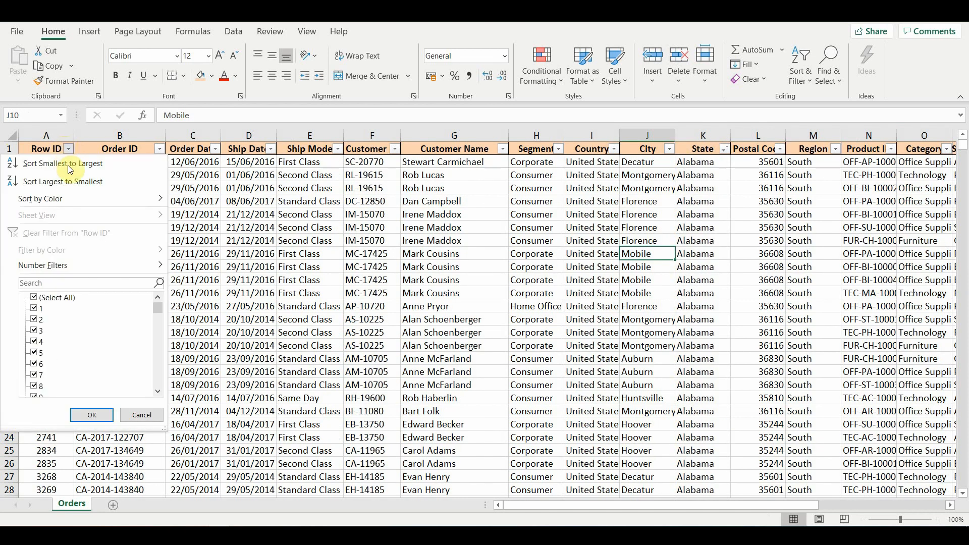
pyautogui.click(70, 167)
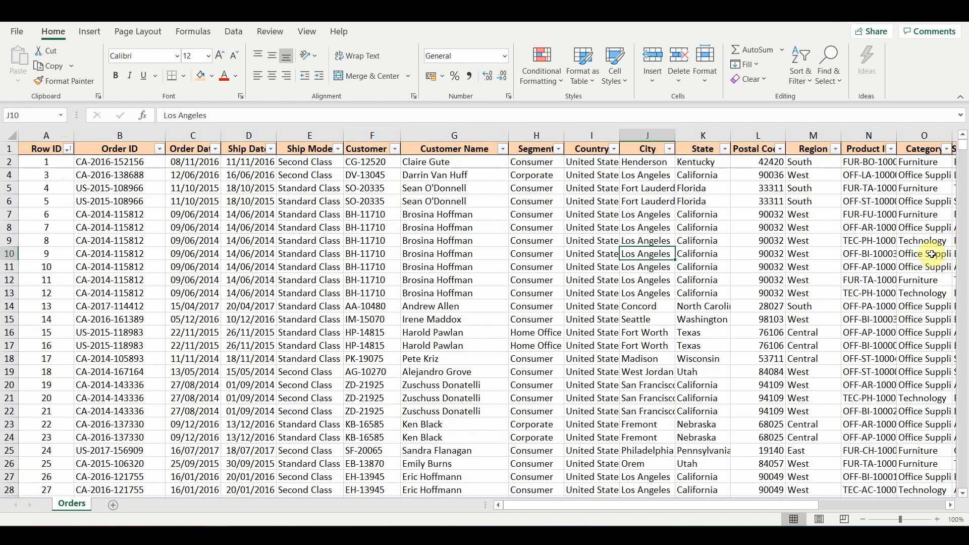
# Filter the Region column to show only West.
pyautogui.press('Right')
pyautogui.press('Right')
pyautogui.press('Right')
pyautogui.press('Right')
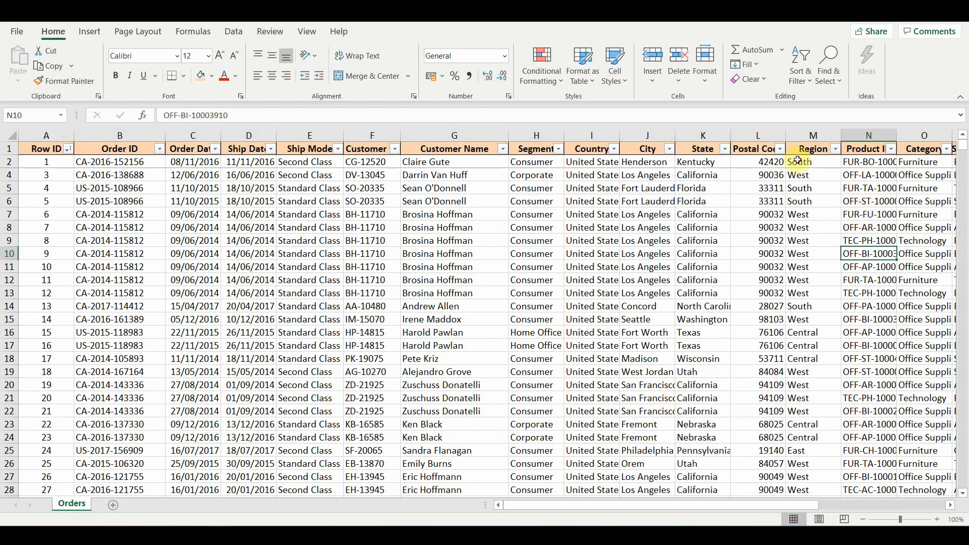
pyautogui.click(836, 149)
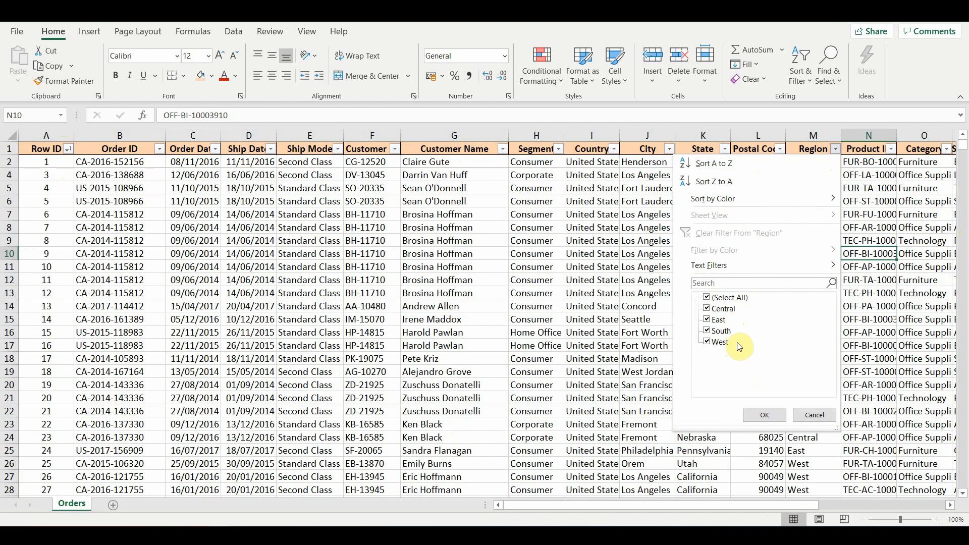
pyautogui.click(724, 298)
pyautogui.click(723, 343)
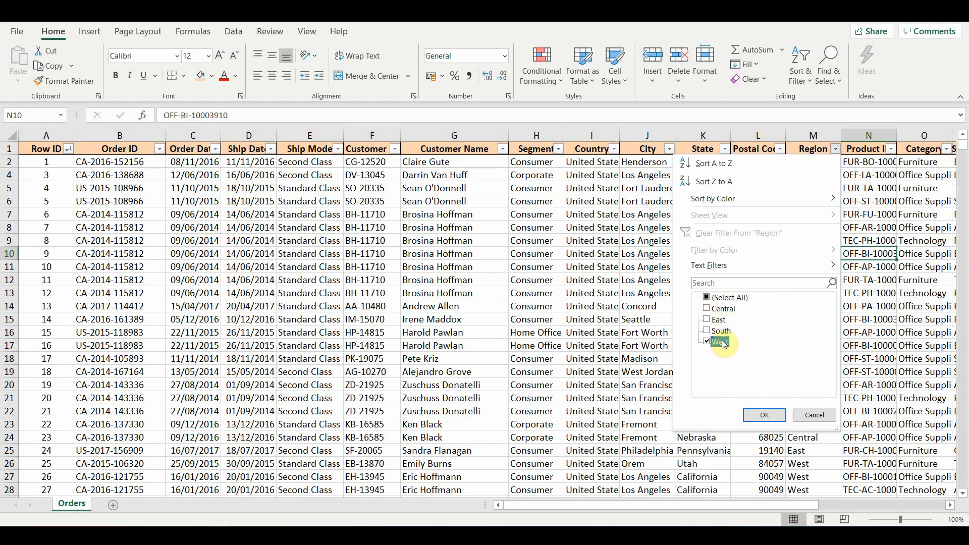
pyautogui.click(754, 417)
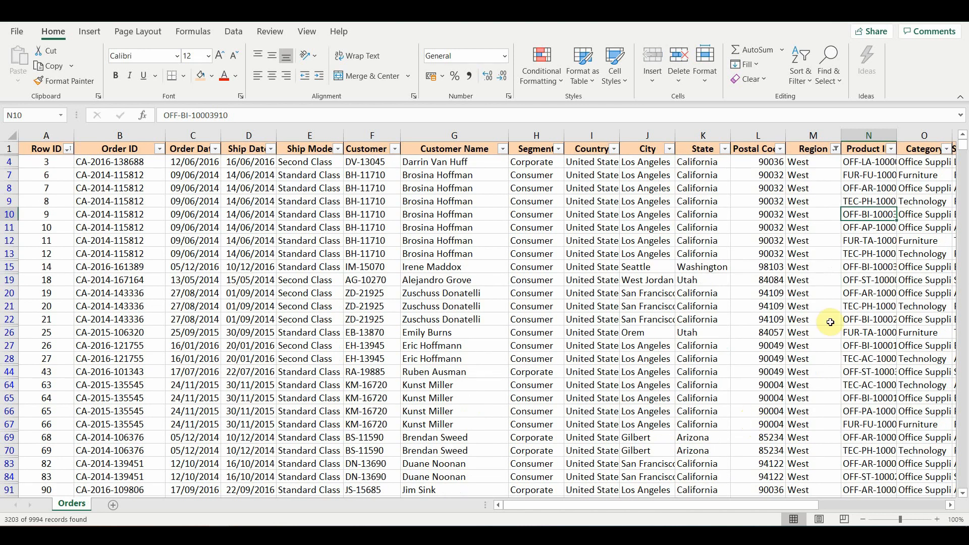
# Select the Region cells from M4 down to the last filtered West record to check how many there are.
pyautogui.scroll(-4, 773, 292)
pyautogui.scroll(4, 773, 292)
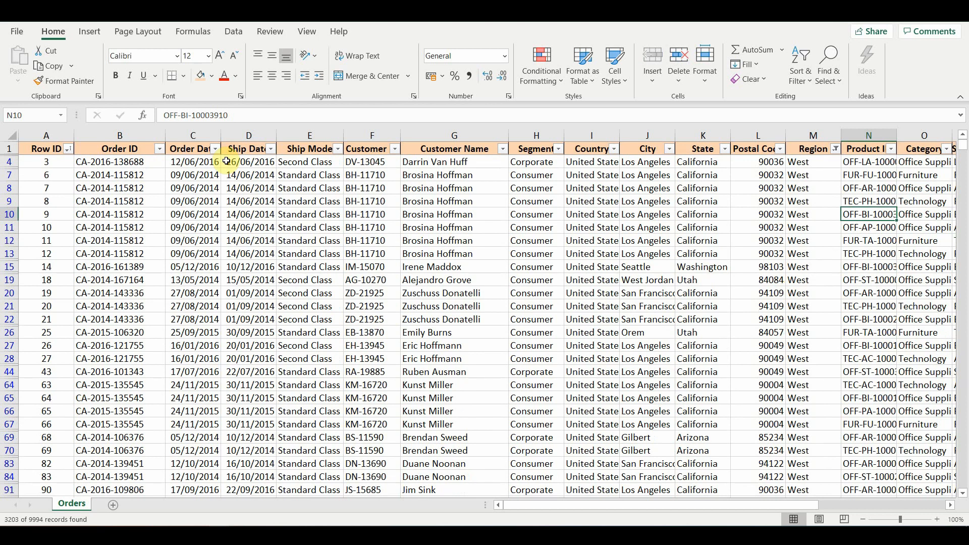
pyautogui.moveTo(802, 161)
pyautogui.mouseDown()
pyautogui.moveTo(831, 167)
pyautogui.moveTo(818, 358)
pyautogui.mouseUp()
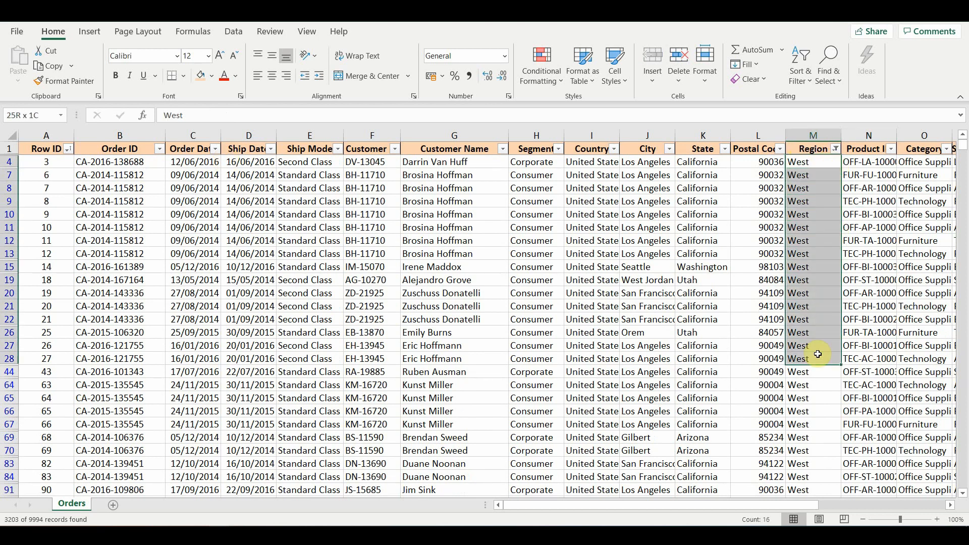
pyautogui.click(816, 163)
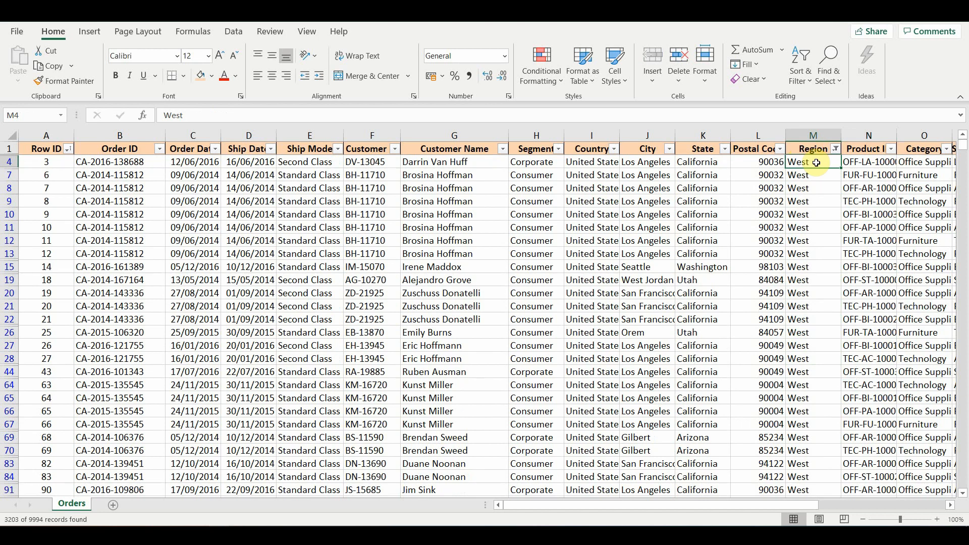
pyautogui.hotkey('shift', 'Down')
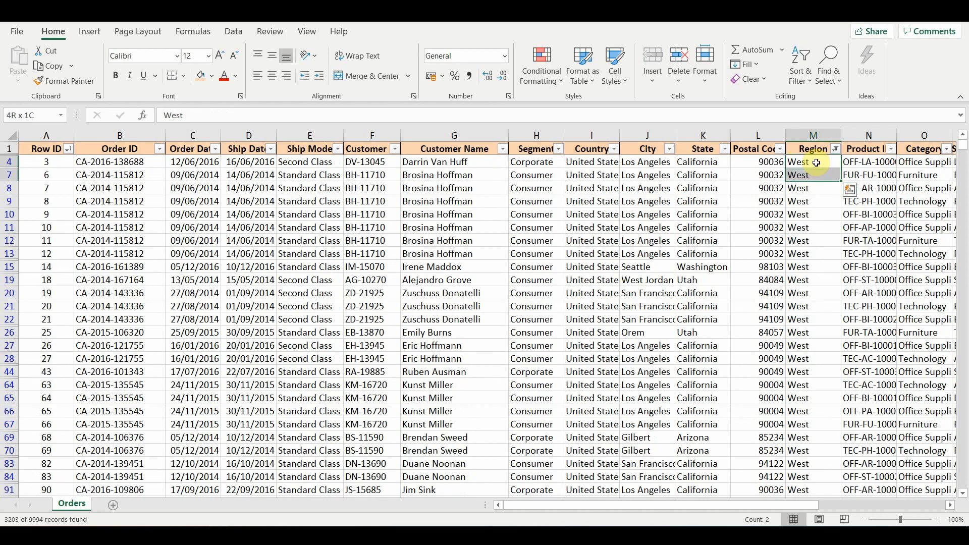
pyautogui.hotkey('shift', 'Down')
pyautogui.hotkey('shift', 'Down')
pyautogui.hotkey('shift', 'Down')
pyautogui.hotkey('shift', 'Down')
pyautogui.hotkey('shift', 'Down')
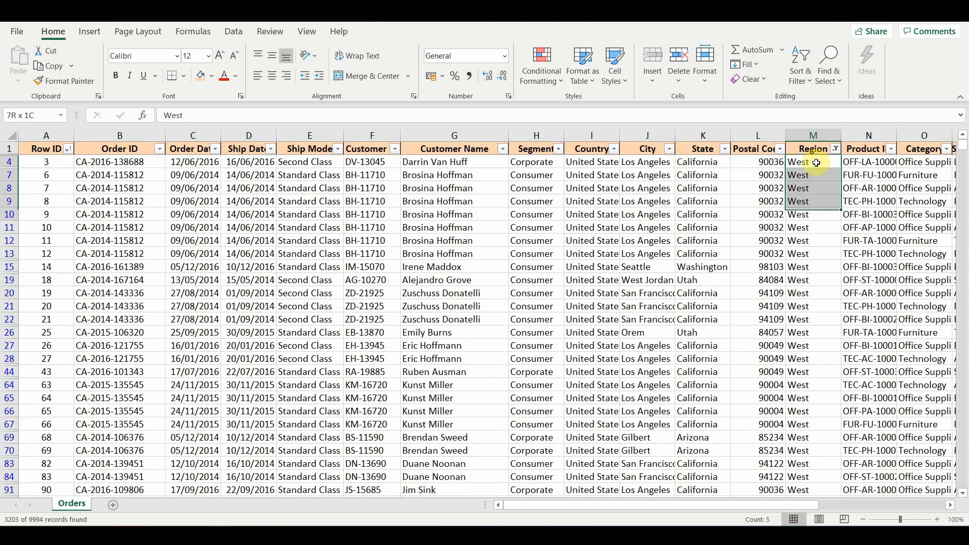
pyautogui.hotkey('shift', 'Down')
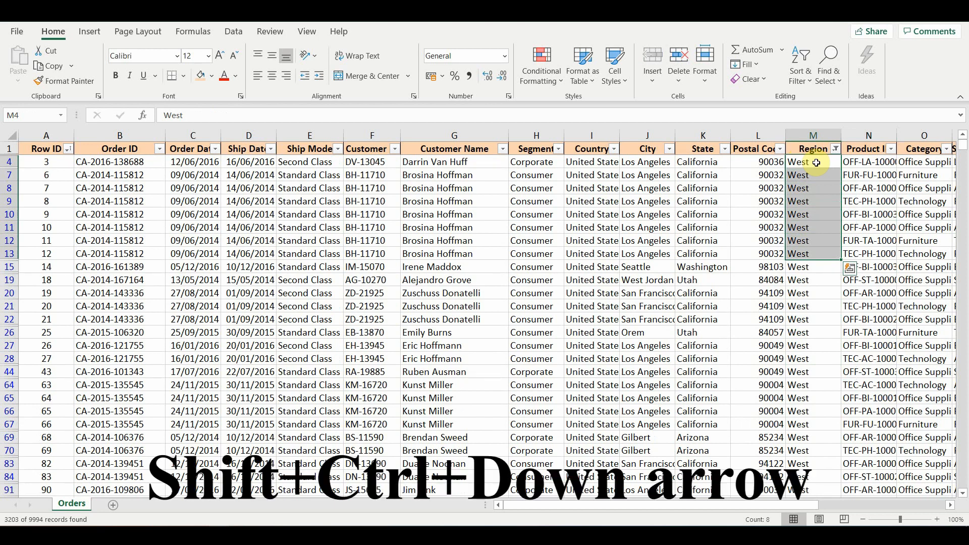
pyautogui.hotkey('ctrl', 'shift', 'Down')
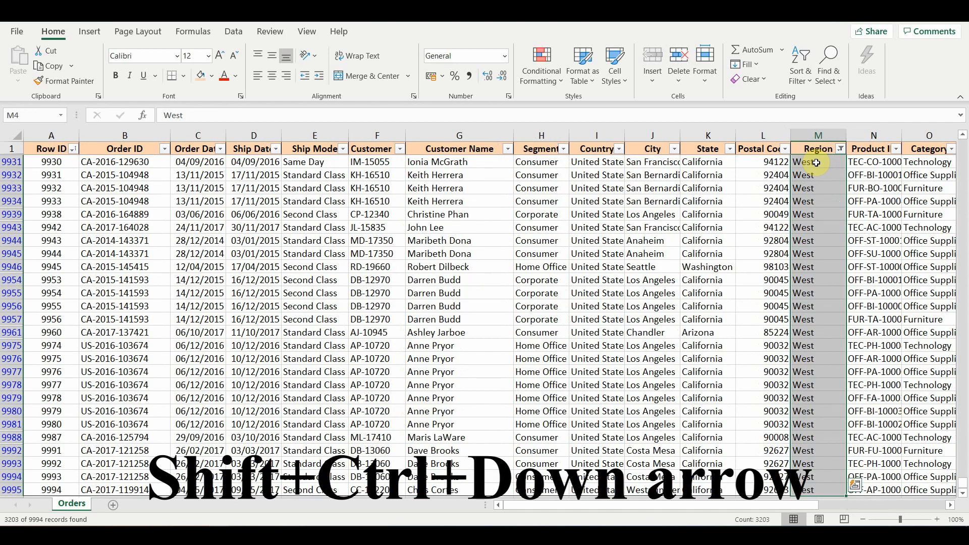
pyautogui.scroll(-2, 827, 281)
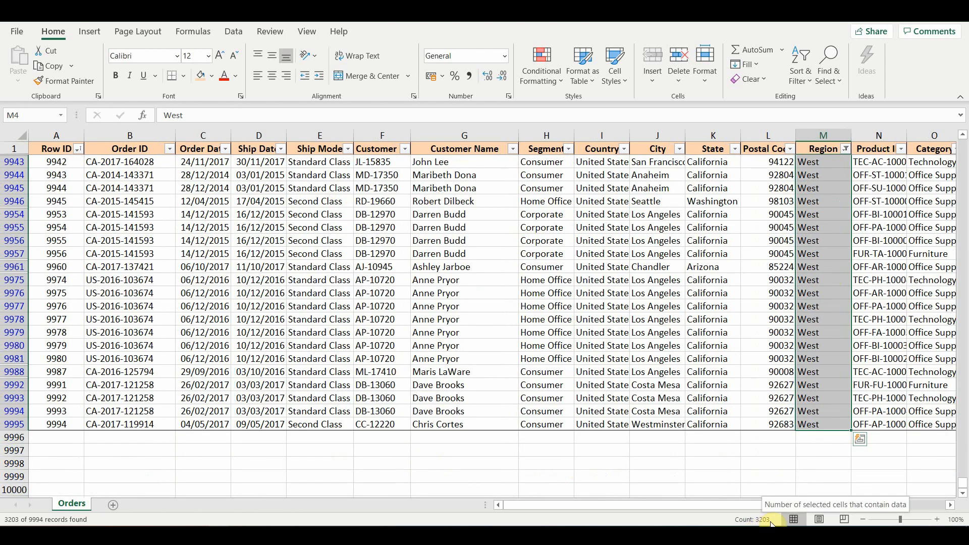
# Clear the filter from the Region column.
pyautogui.scroll(4, 841, 357)
pyautogui.scroll(12, 841, 357)
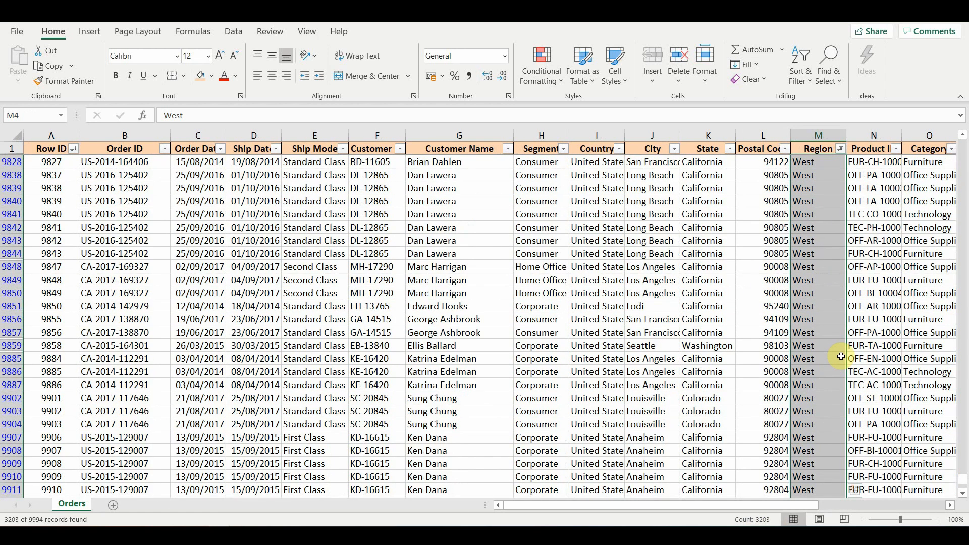
pyautogui.scroll(5, 900, 380)
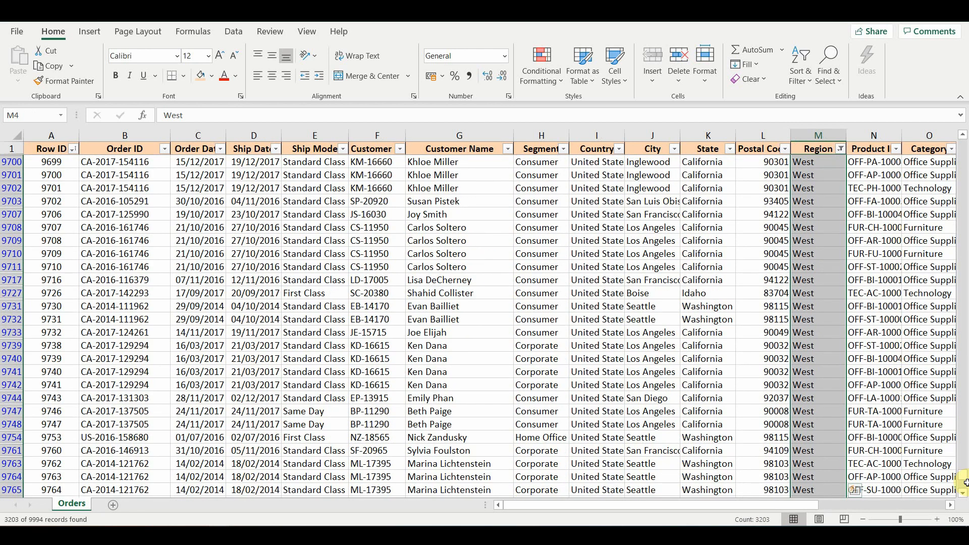
pyautogui.moveTo(964, 477); pyautogui.dragTo(965, 144)
pyautogui.click(836, 149)
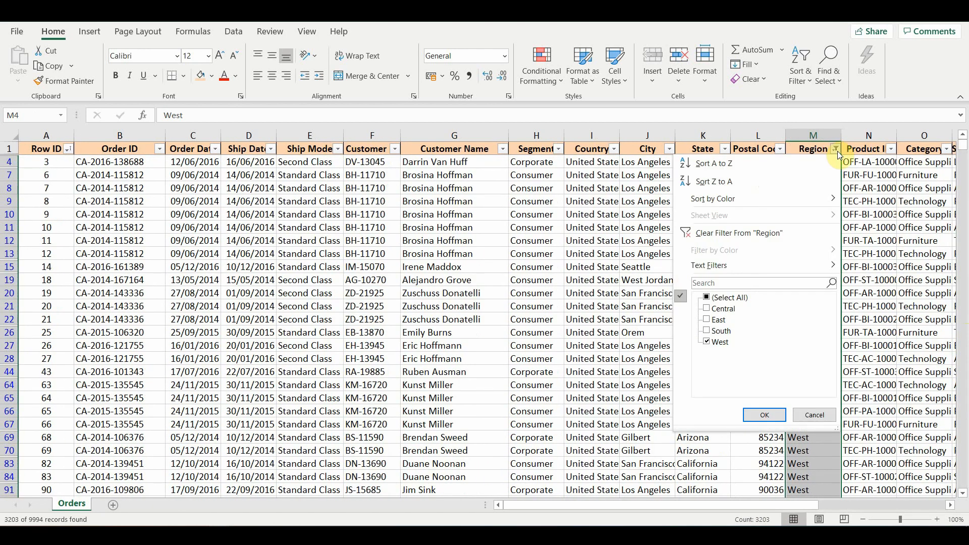
pyautogui.click(791, 233)
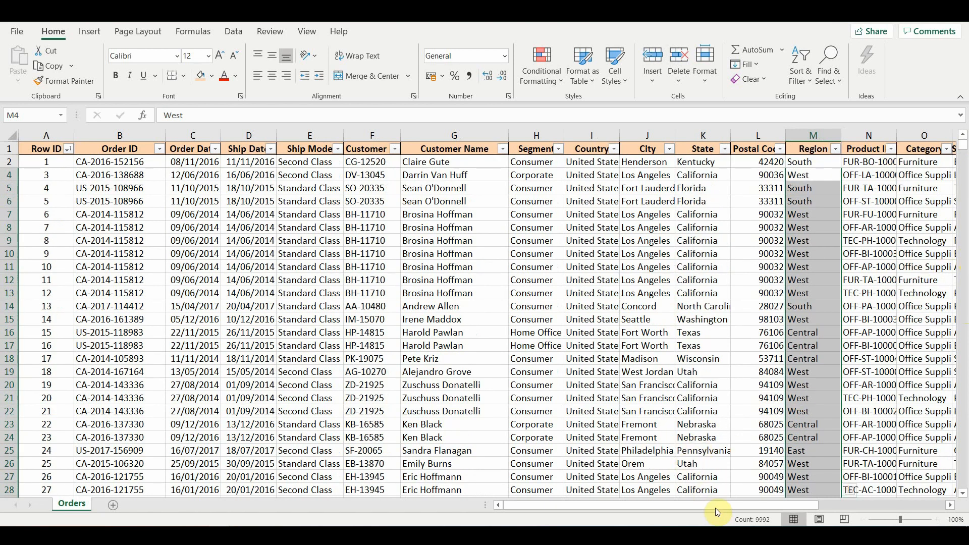
# Filter the Sub-Category column to show only Machines.
pyautogui.moveTo(716, 508); pyautogui.dragTo(802, 504)
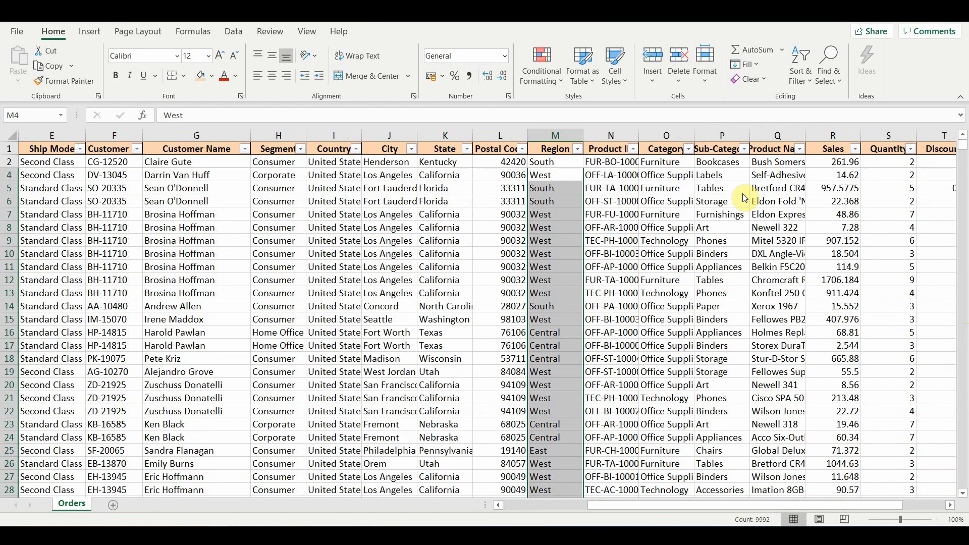
pyautogui.click(745, 148)
pyautogui.click(640, 302)
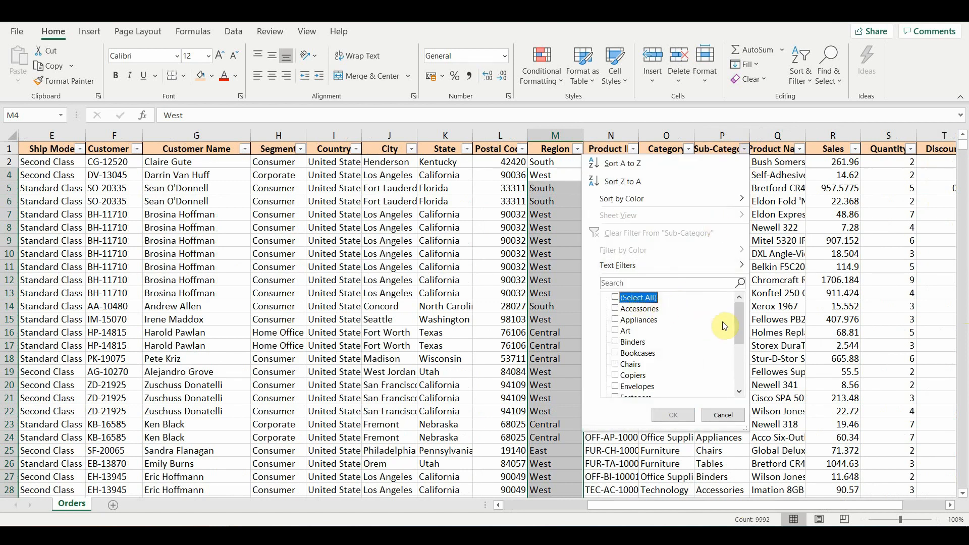
pyautogui.scroll(-4, 735, 335)
pyautogui.scroll(-2, 738, 356)
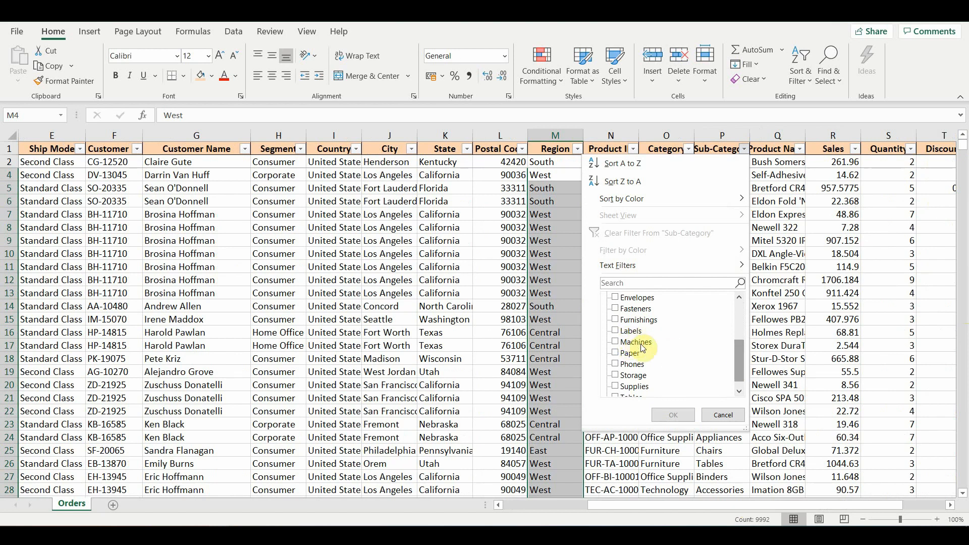
pyautogui.click(640, 344)
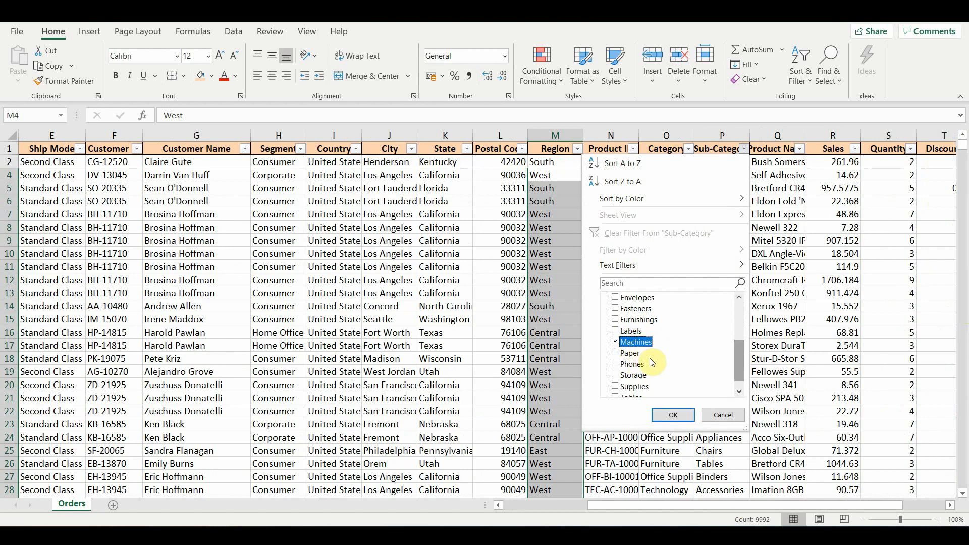
pyautogui.click(673, 415)
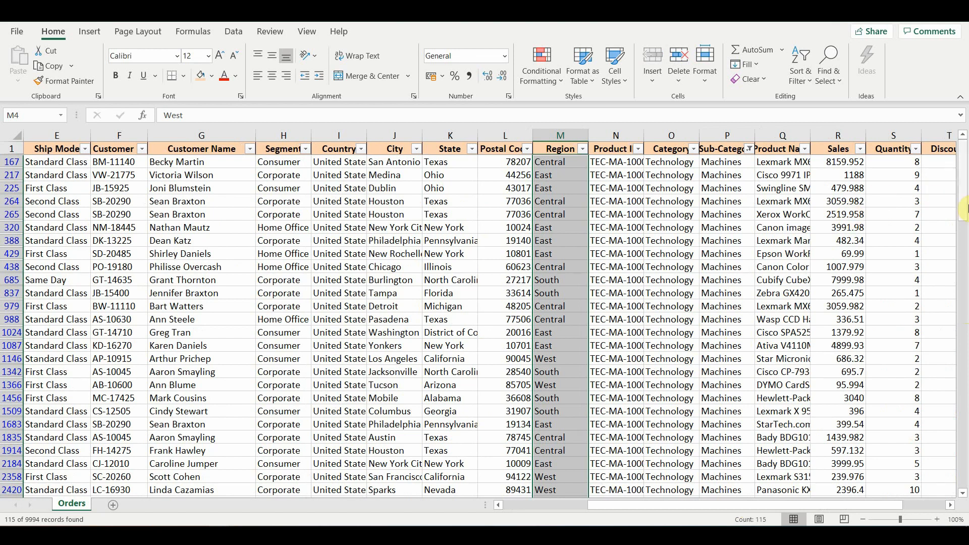
# Narrow the filtered Machines orders to the Central region and check their Region and Sub-Category columns.
pyautogui.moveTo(964, 208); pyautogui.dragTo(963, 187)
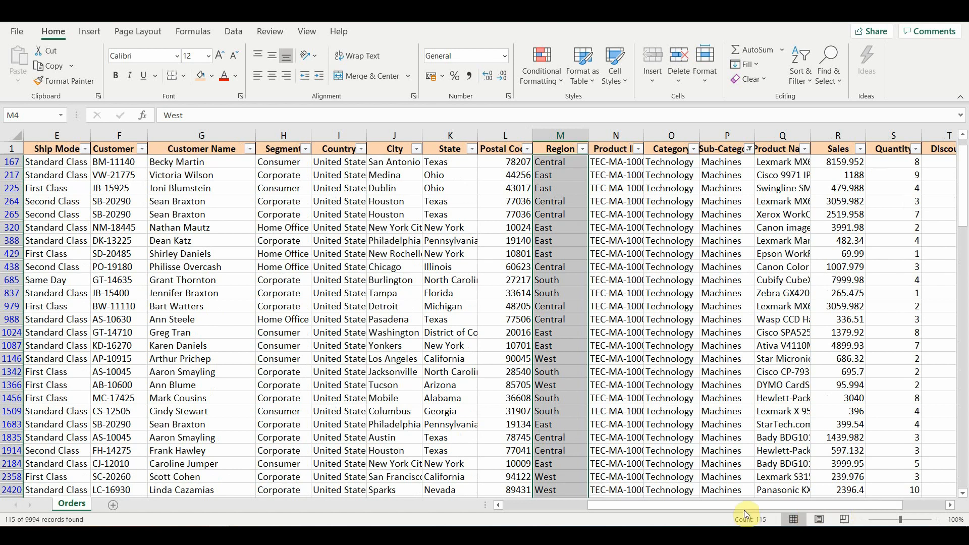
pyautogui.moveTo(744, 507); pyautogui.dragTo(641, 502)
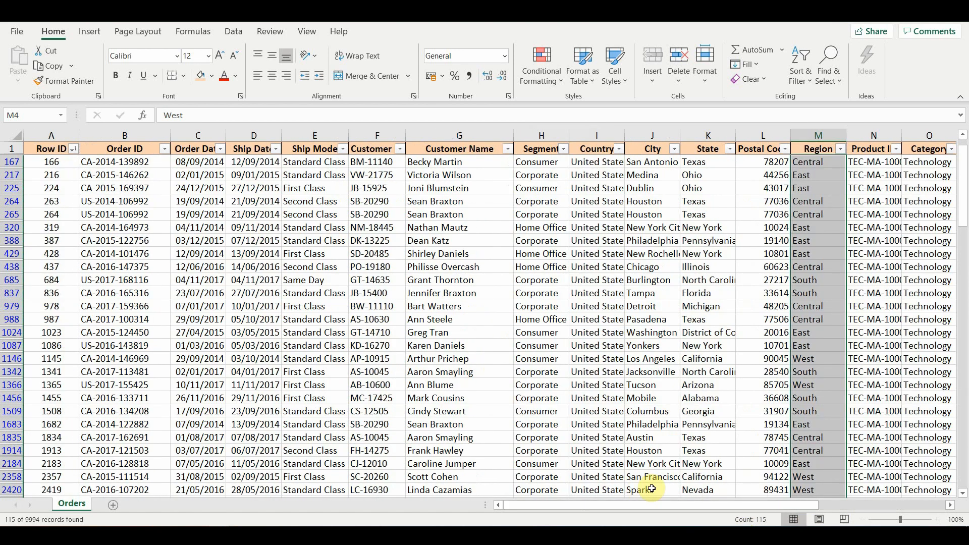
pyautogui.click(841, 149)
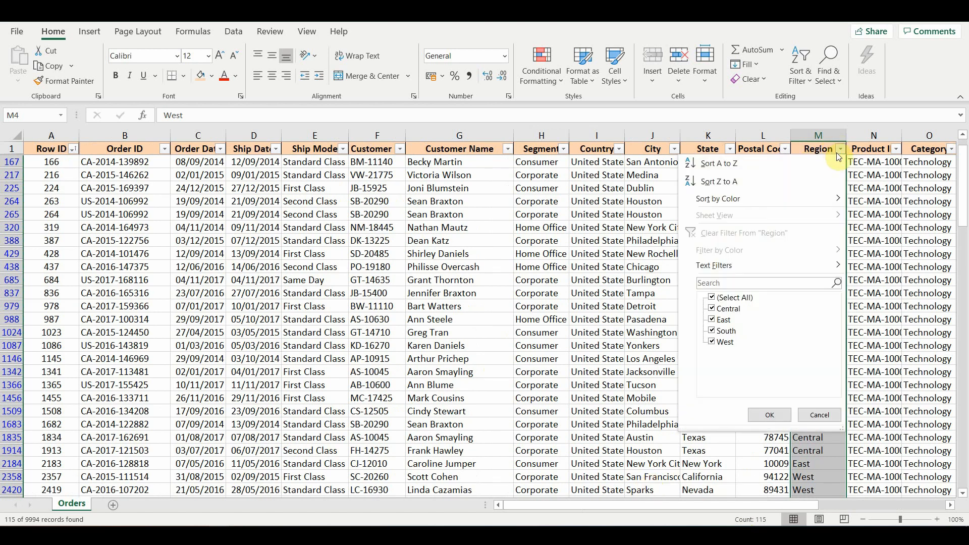
pyautogui.click(712, 297)
pyautogui.click(727, 308)
pyautogui.click(775, 414)
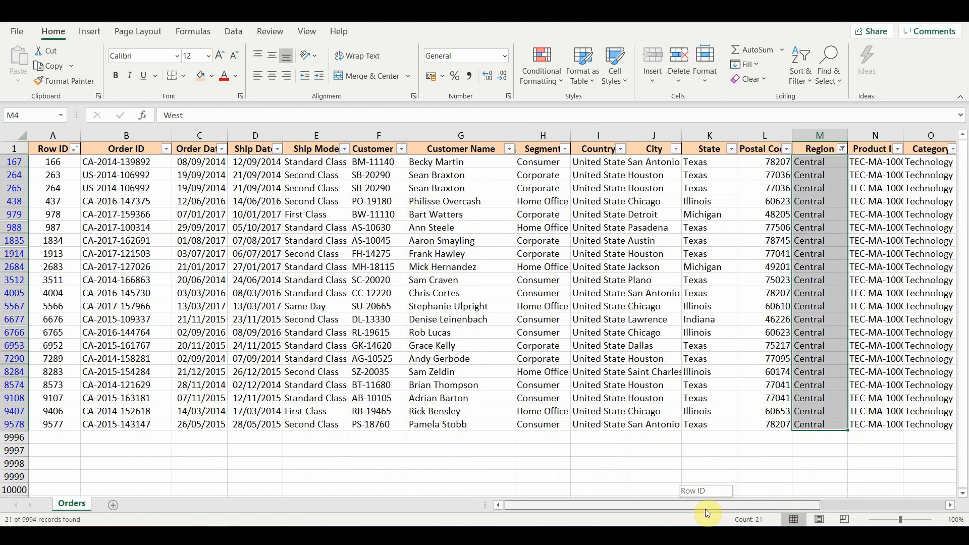
pyautogui.moveTo(704, 508); pyautogui.dragTo(793, 507)
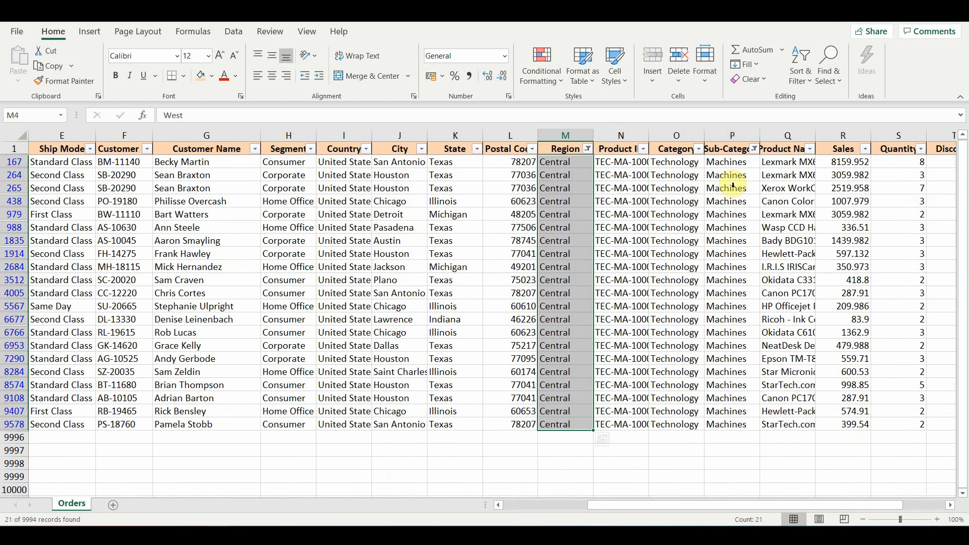
pyautogui.moveTo(635, 498); pyautogui.dragTo(571, 502)
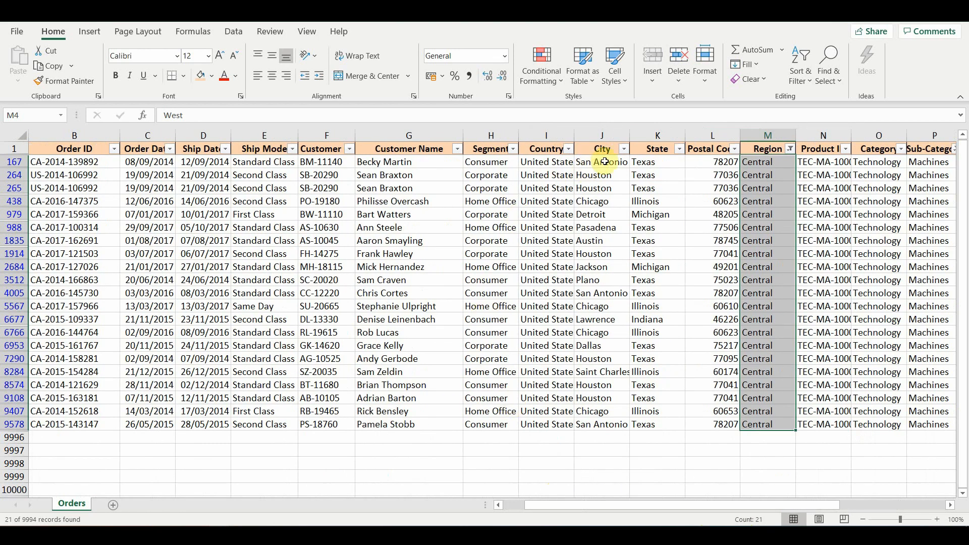
# Filter the Segment column to Corporate only and select the filtered Segment cells to check how many there are.
pyautogui.click(512, 149)
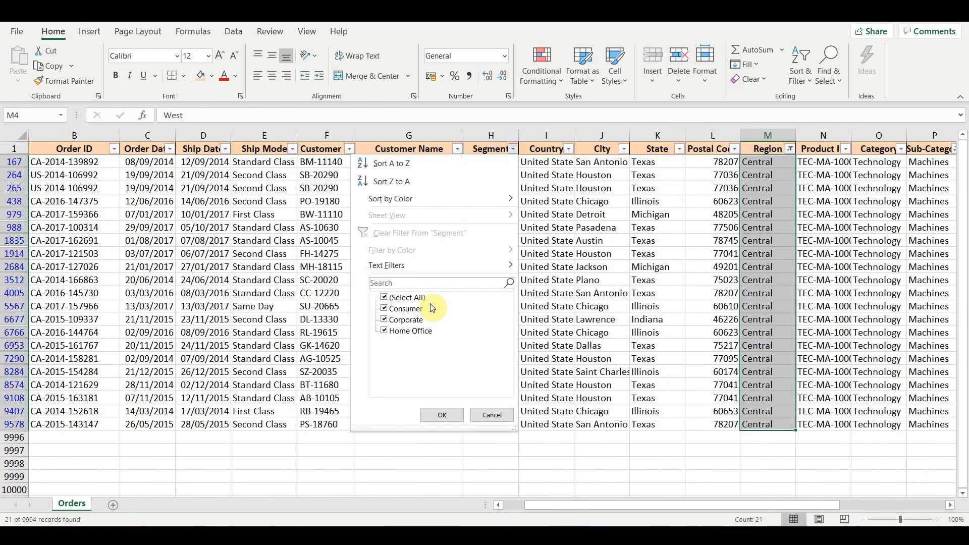
pyautogui.click(406, 297)
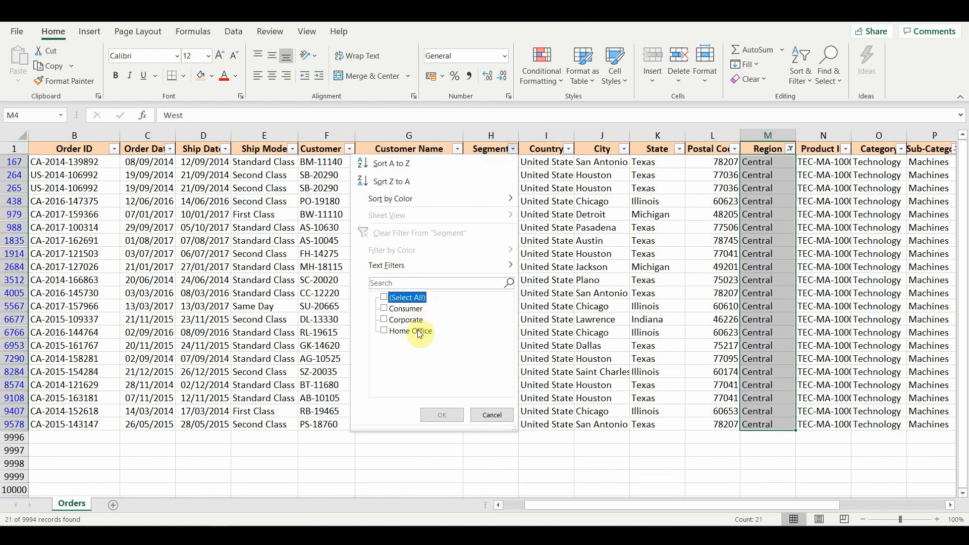
pyautogui.click(418, 324)
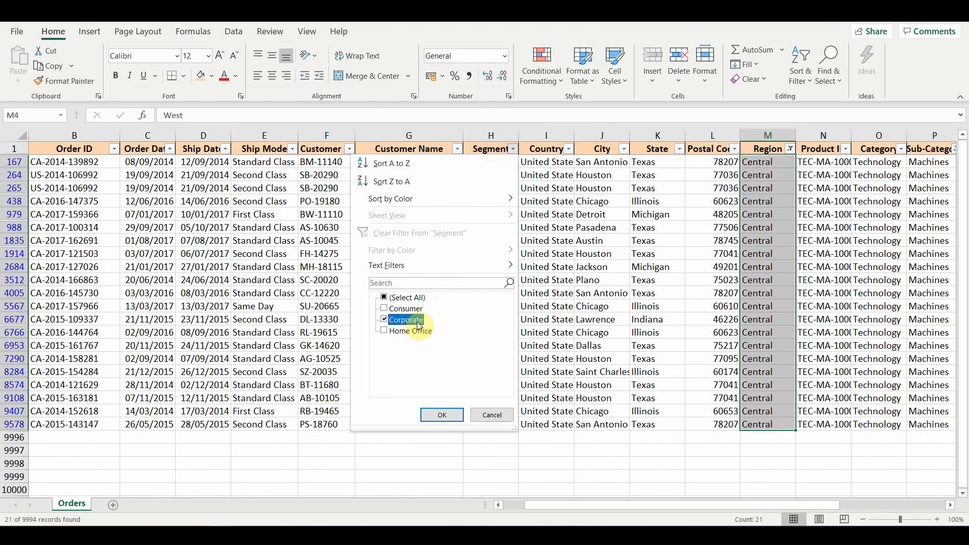
pyautogui.click(441, 415)
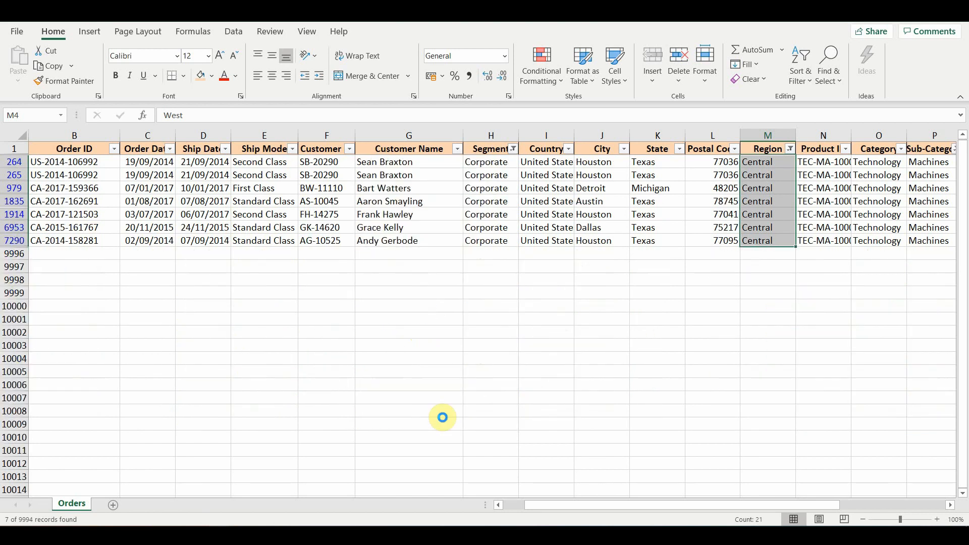
pyautogui.moveTo(497, 162); pyautogui.dragTo(525, 227)
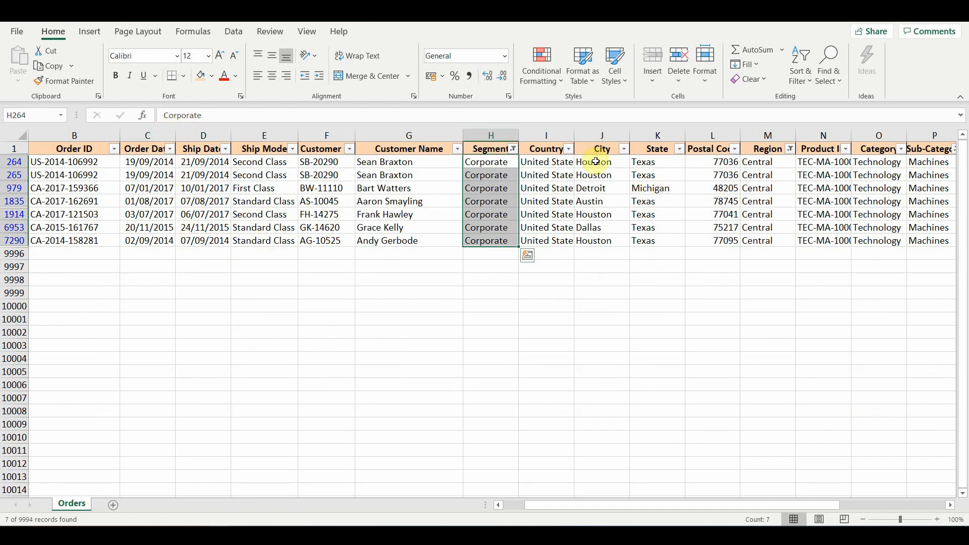
# Clear the filters from the Segment and Region columns, keeping the Sub-Category filter on Machines.
pyautogui.click(507, 137)
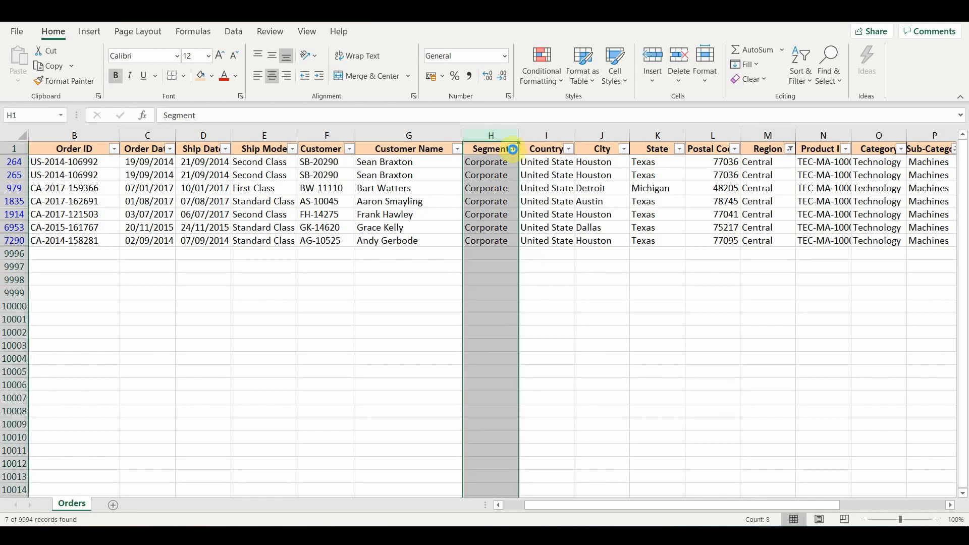
pyautogui.click(512, 148)
pyautogui.click(487, 232)
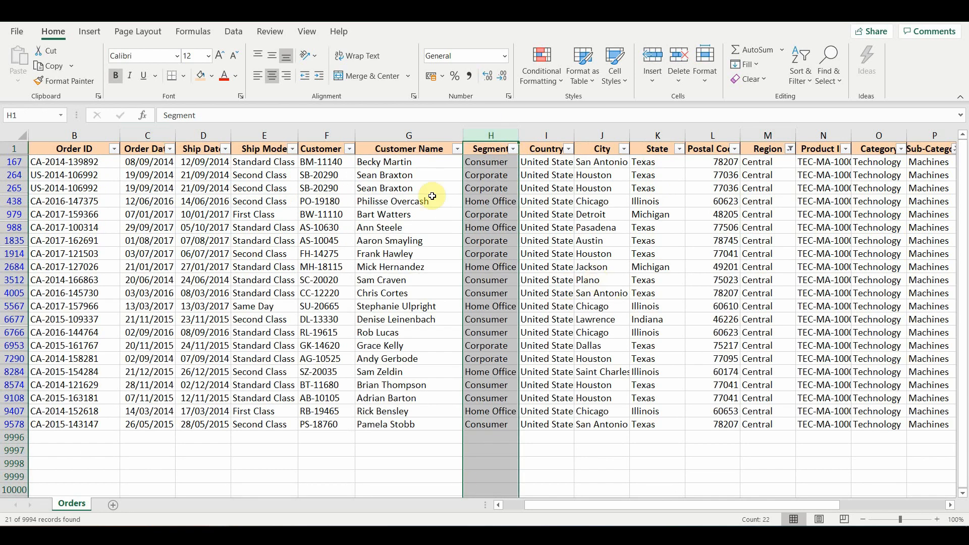
pyautogui.click(500, 266)
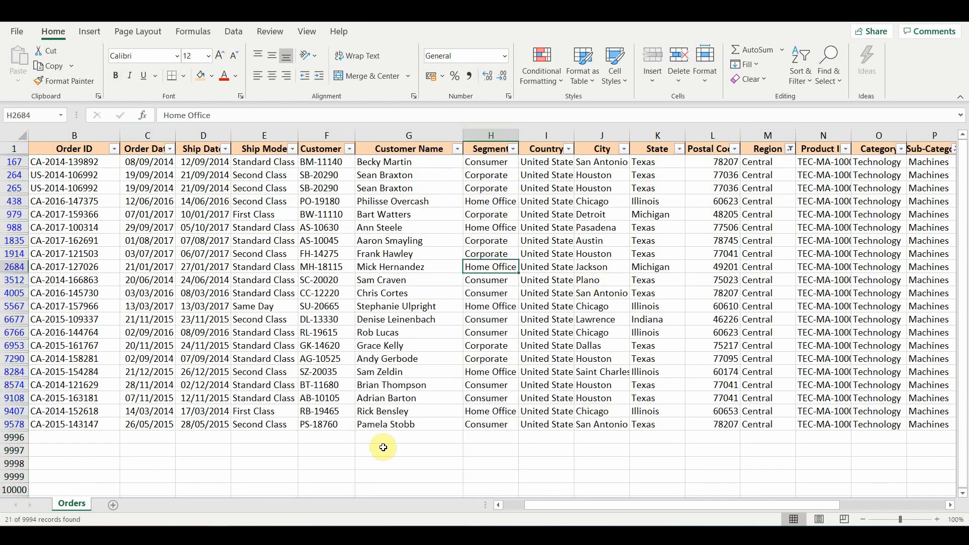
pyautogui.click(790, 149)
pyautogui.click(735, 231)
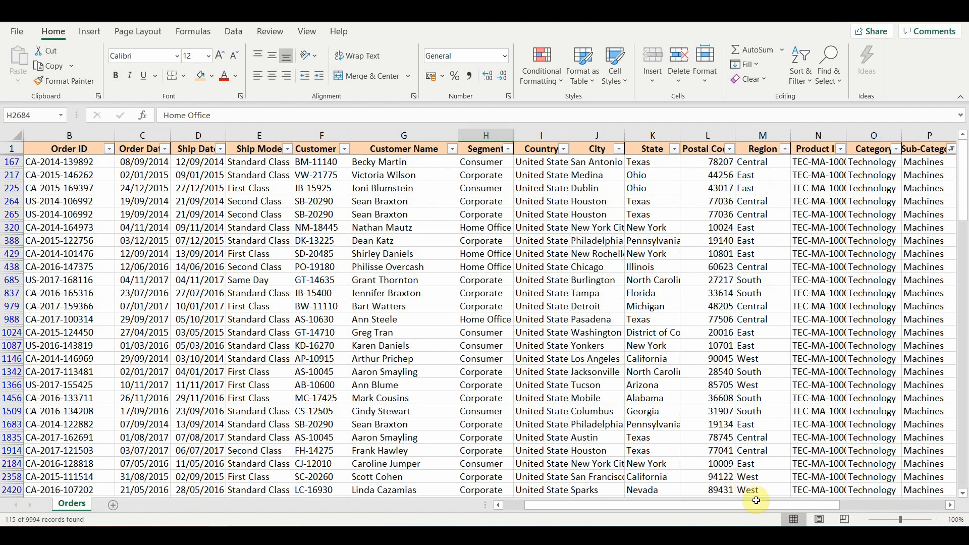
# Select the Region cells from M167 down to the last filtered Machines record and review the regions listed.
pyautogui.moveTo(777, 506)
pyautogui.mouseDown()
pyautogui.moveTo(829, 505)
pyautogui.moveTo(793, 506)
pyautogui.mouseUp()
pyautogui.click(609, 163)
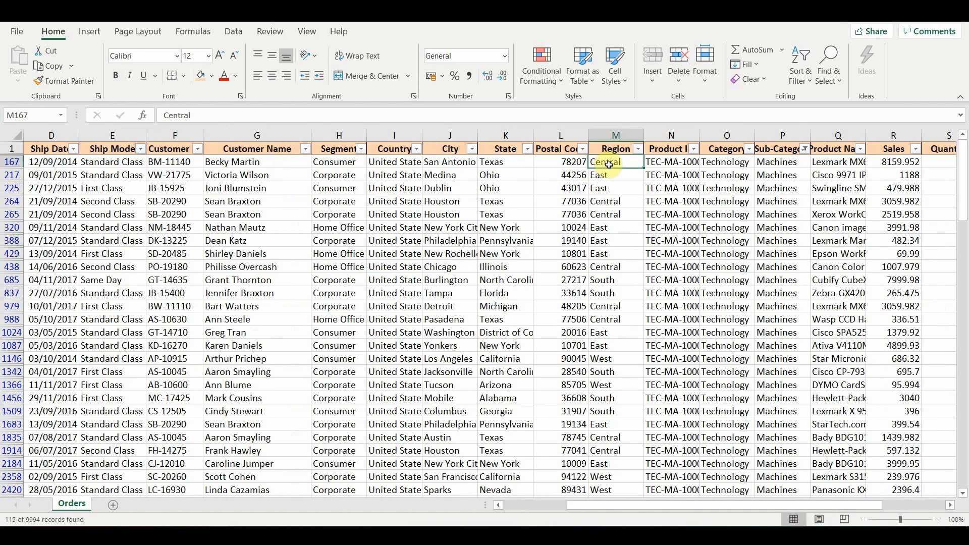
pyautogui.hotkey('ctrl', 'shift', 'Down')
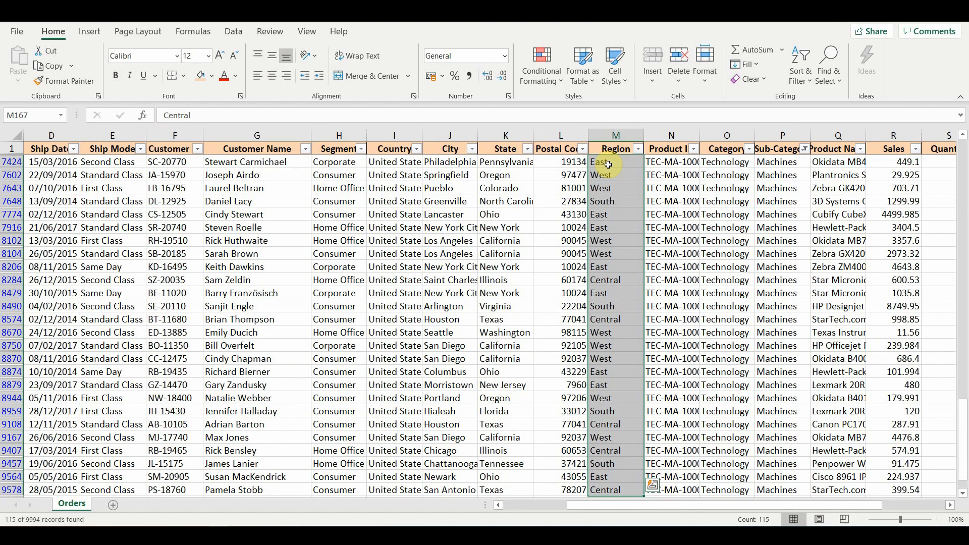
pyautogui.scroll(3, 609, 165)
pyautogui.scroll(15, 608, 167)
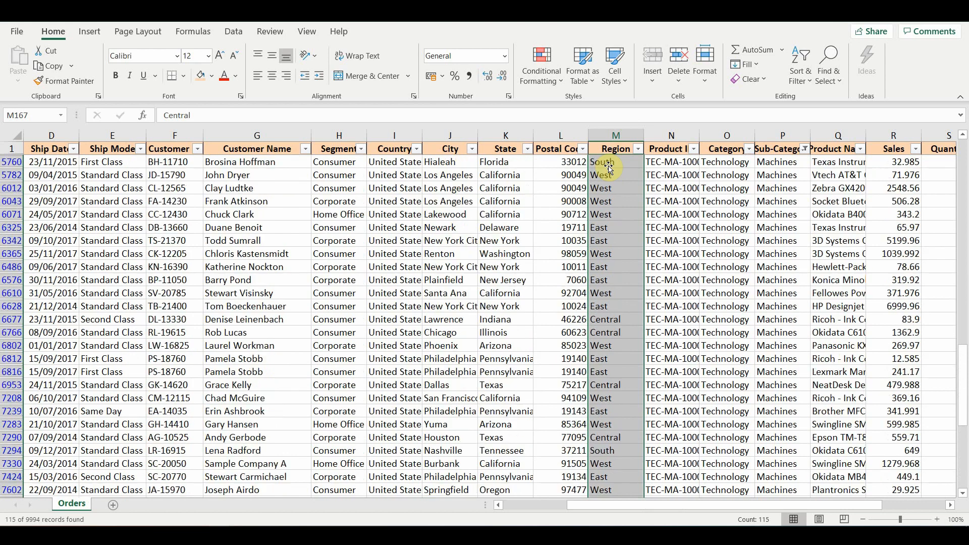
pyautogui.scroll(5, 609, 166)
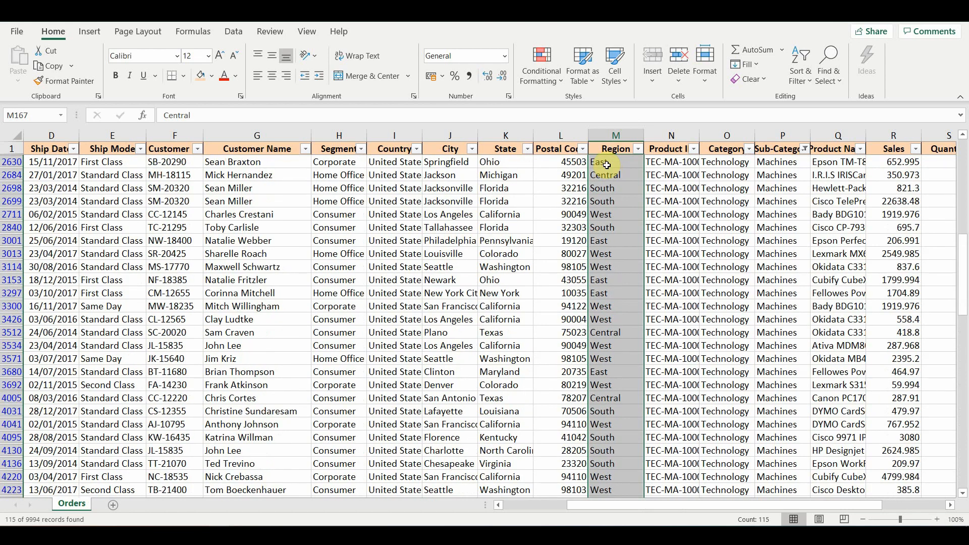
# Turn off filtering for the header row and return to the start of the full order list.
pyautogui.click(3, 149)
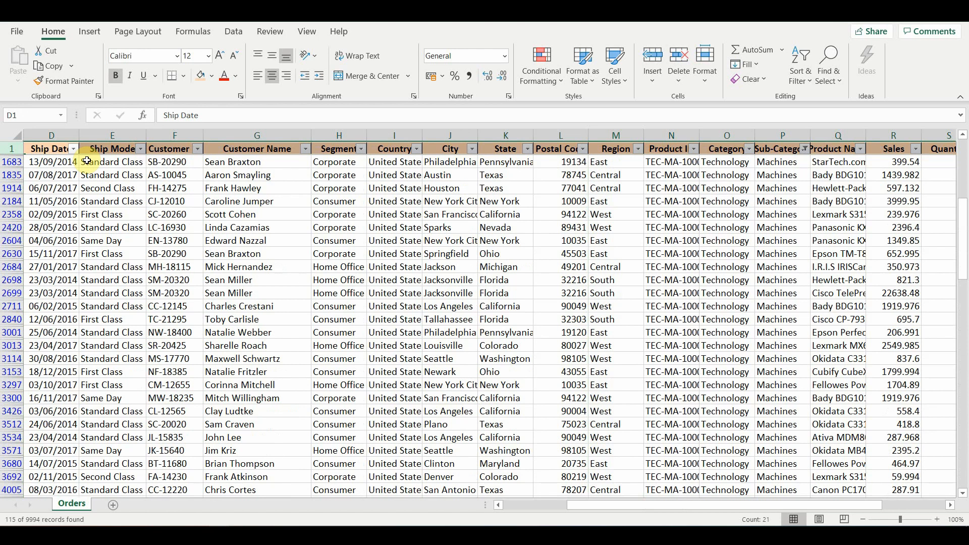
pyautogui.hotkey('ctrl', 'shift', 'l')
pyautogui.scroll(11, 314, 240)
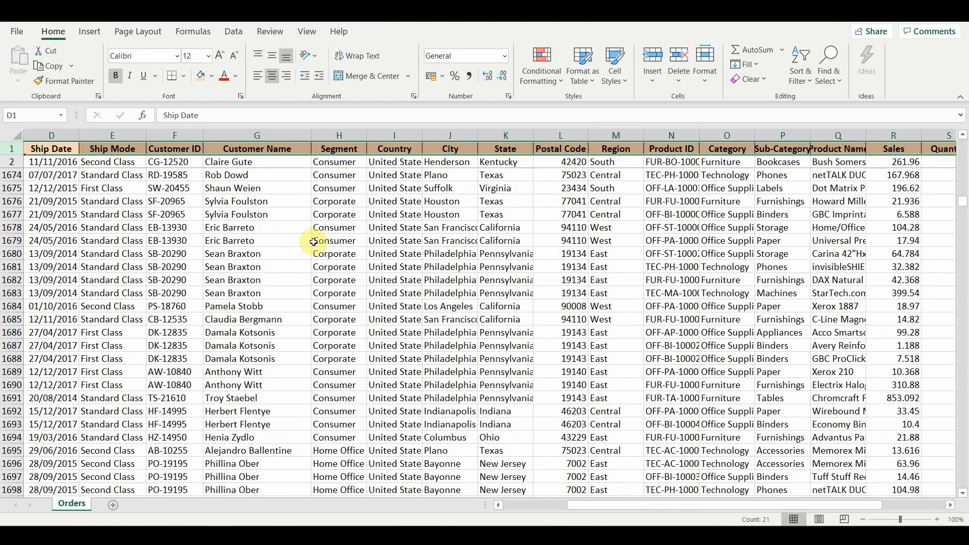
pyautogui.moveTo(578, 507); pyautogui.dragTo(497, 502)
pyautogui.moveTo(964, 208); pyautogui.dragTo(962, 130)
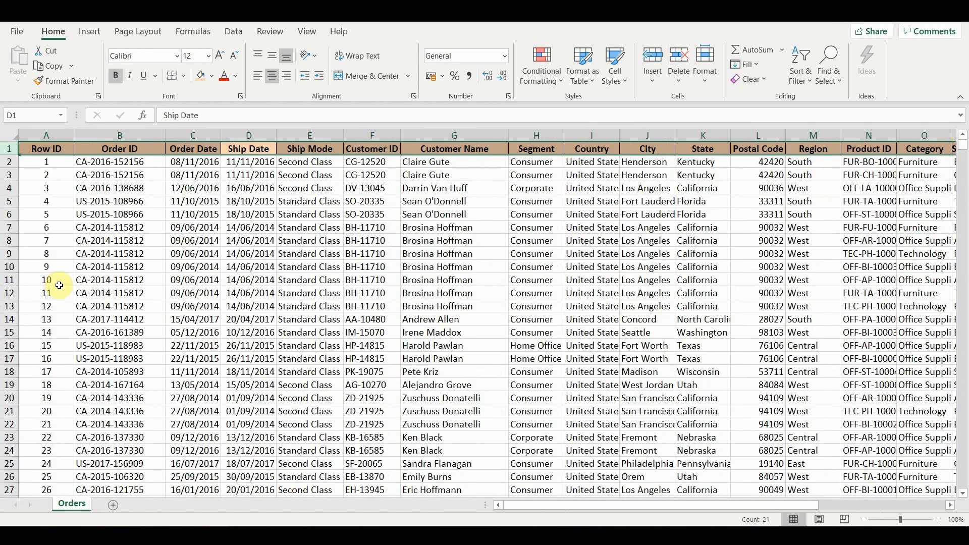
pyautogui.click(190, 364)
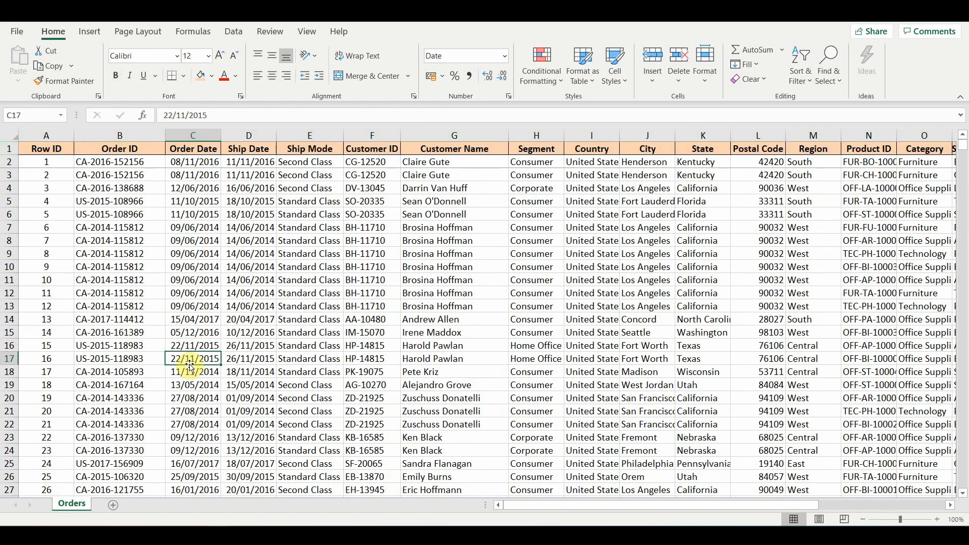